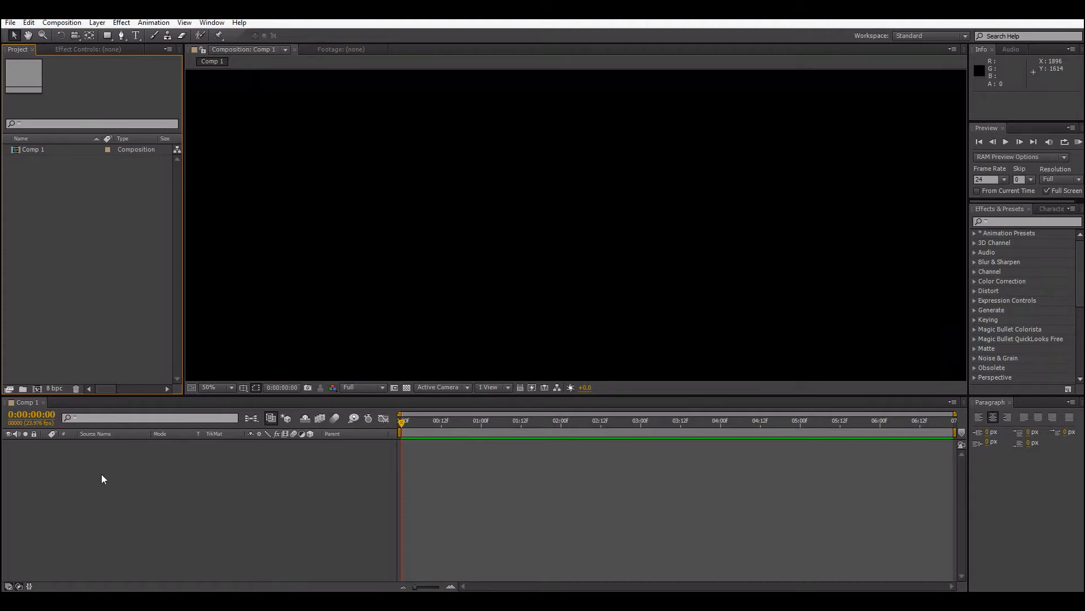
Add the raw photo IMG_6632.CR2 to the project so it opens in Camera Raw.
{"action": "key", "text": "comma"}
{"action": "key", "text": "comma"}
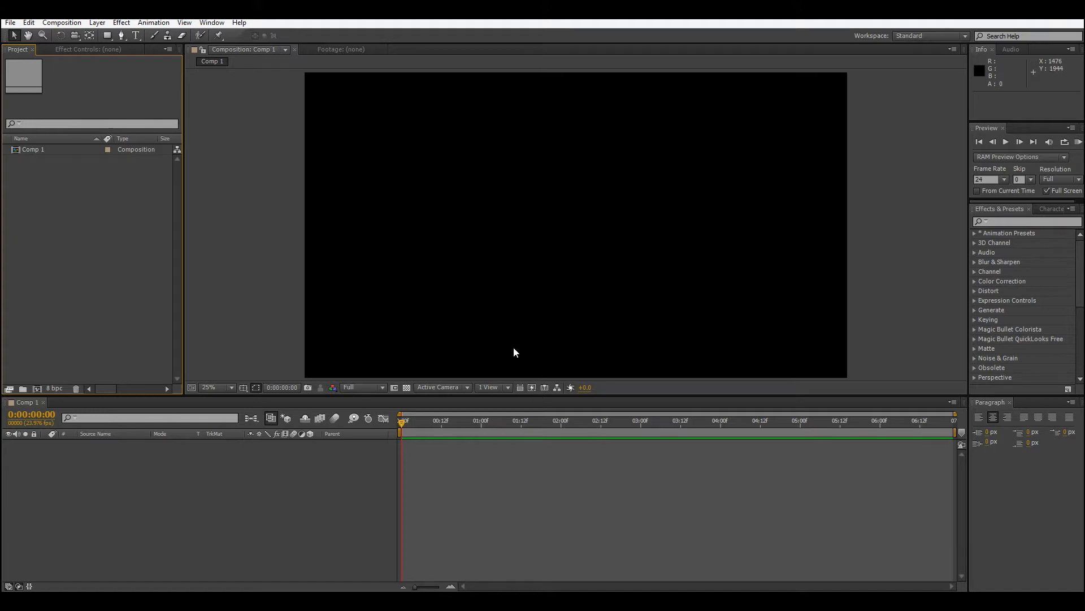
{"action": "left_click_drag", "start_coordinate": [1084, 147], "coordinate": [90, 257]}
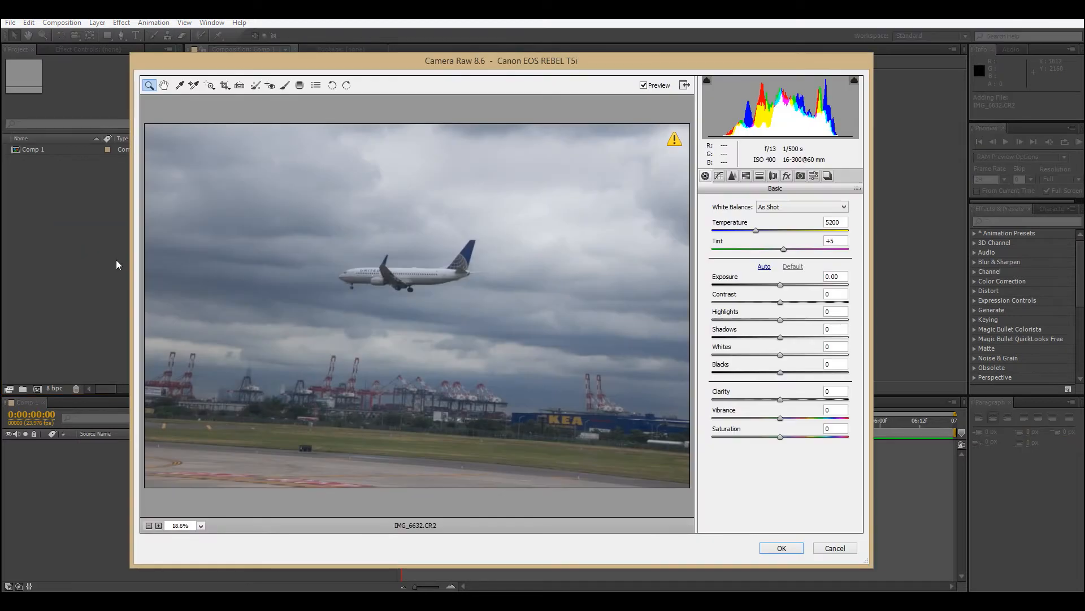
{"action": "left_click_drag", "start_coordinate": [470, 65], "coordinate": [542, 69]}
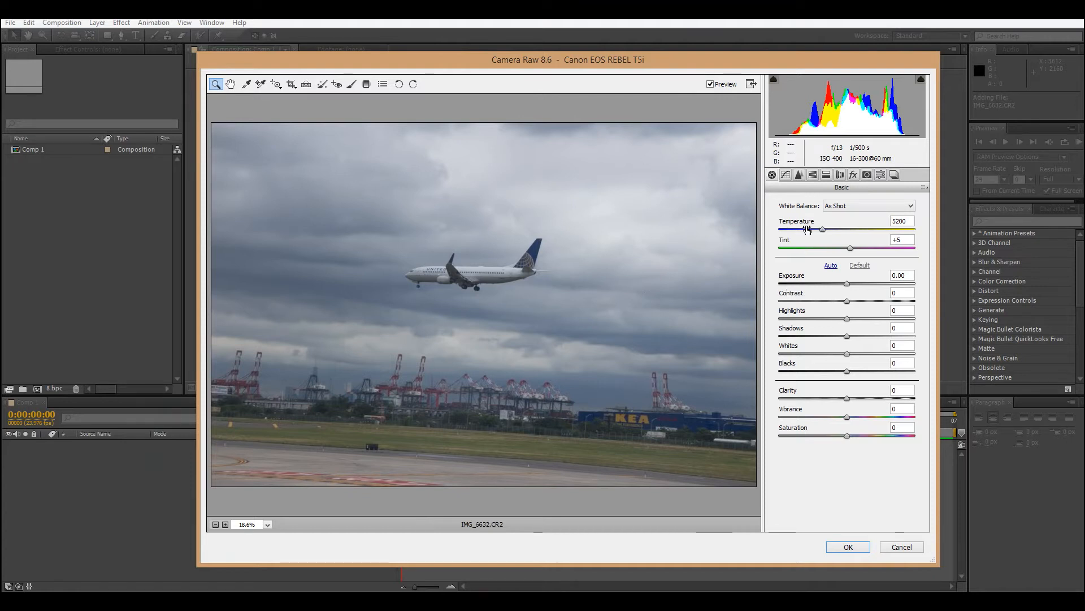
Try different colour temperatures for the photo, finishing with the Daylight white balance preset.
{"action": "left_click_drag", "start_coordinate": [827, 232], "coordinate": [852, 266]}
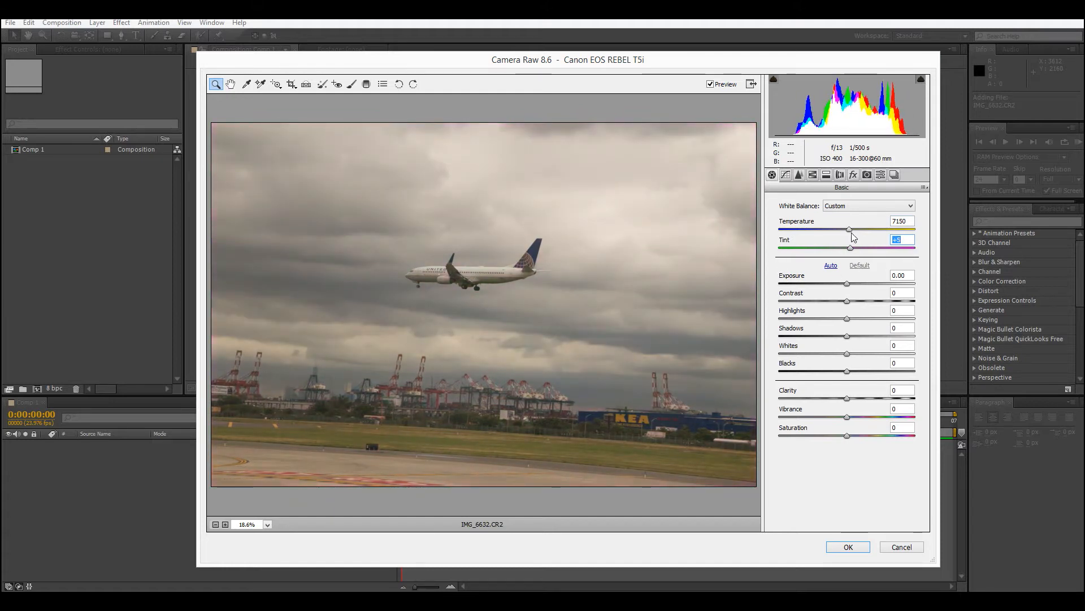
{"action": "left_click_drag", "start_coordinate": [851, 229], "coordinate": [829, 234]}
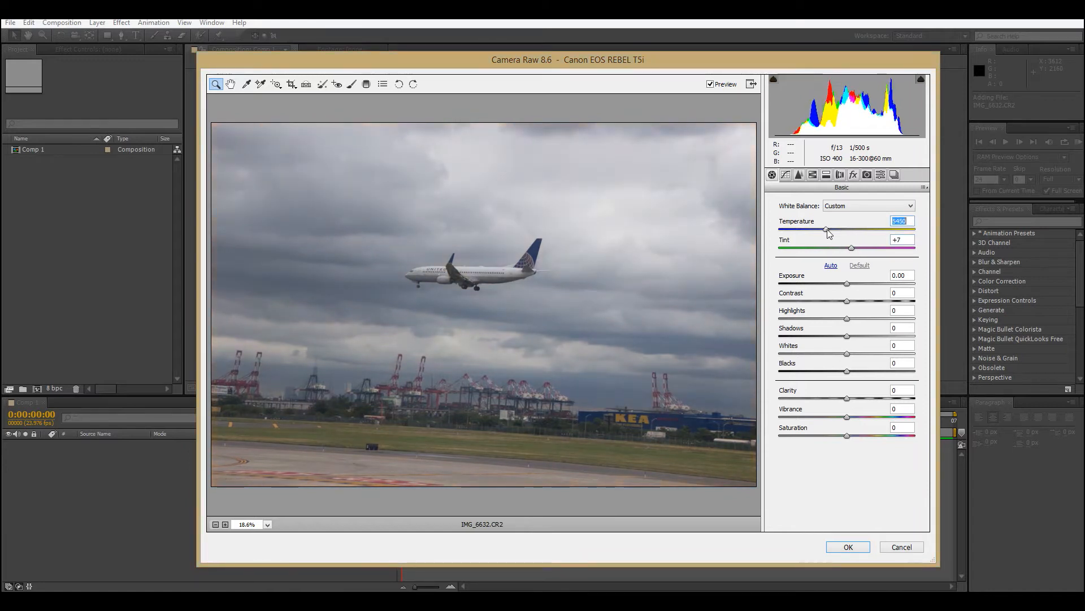
{"action": "left_click", "coordinate": [840, 207]}
{"action": "left_click", "coordinate": [846, 230]}
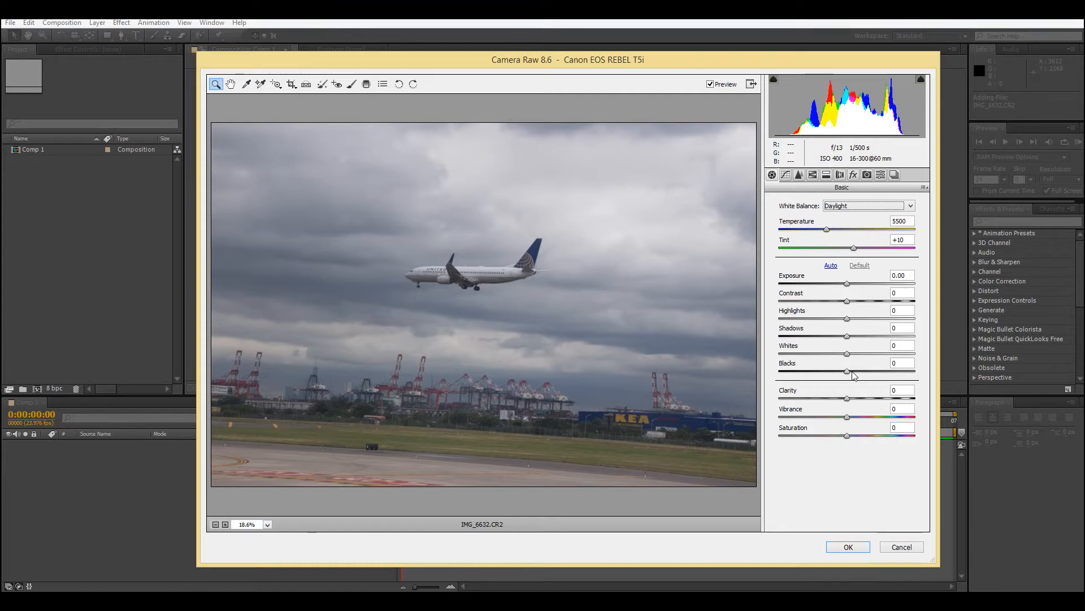
Set Shadows to +7 and Highlights to +48 while checking the trees and grass at 100%.
{"action": "mouse_move", "coordinate": [847, 335]}
{"action": "left_mouse_down"}
{"action": "mouse_move", "coordinate": [769, 348]}
{"action": "mouse_move", "coordinate": [900, 351]}
{"action": "mouse_move", "coordinate": [848, 343]}
{"action": "left_mouse_up"}
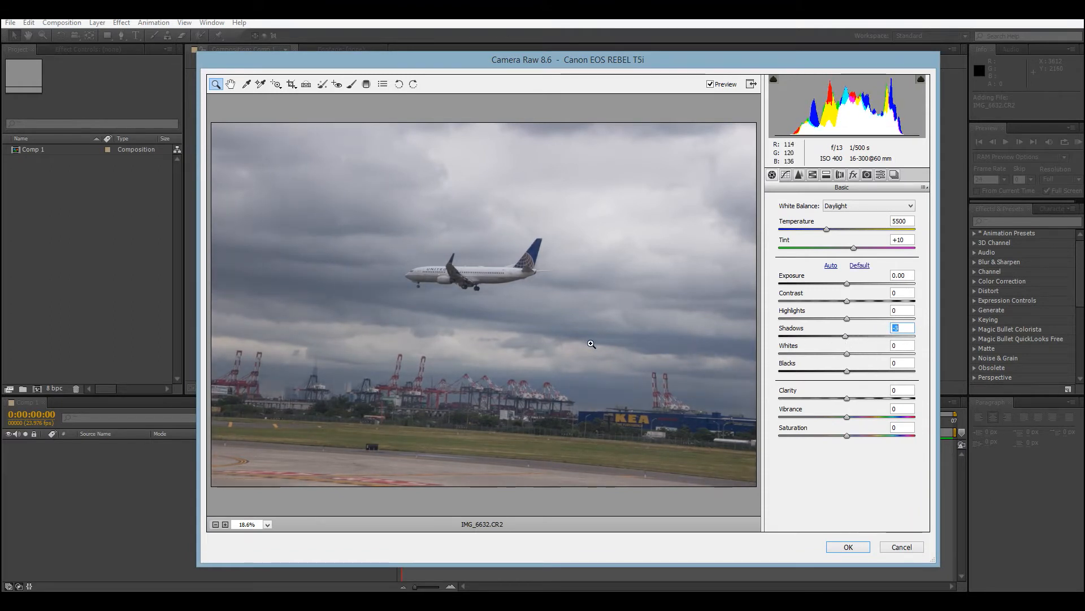
{"action": "left_click", "coordinate": [544, 438]}
{"action": "left_click", "coordinate": [540, 439]}
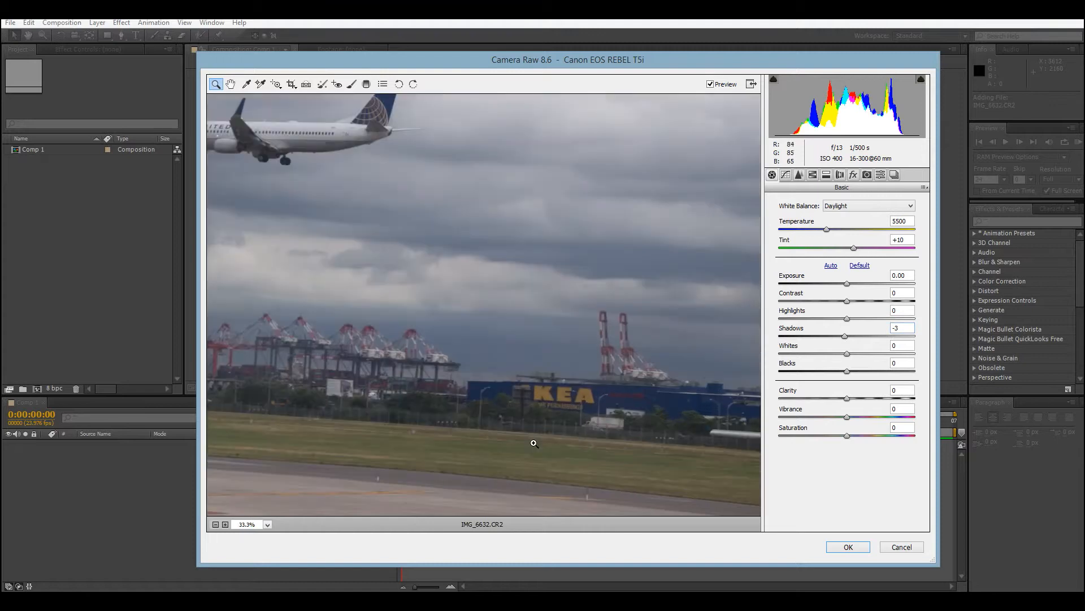
{"action": "left_click", "coordinate": [532, 442]}
{"action": "left_click", "coordinate": [403, 369]}
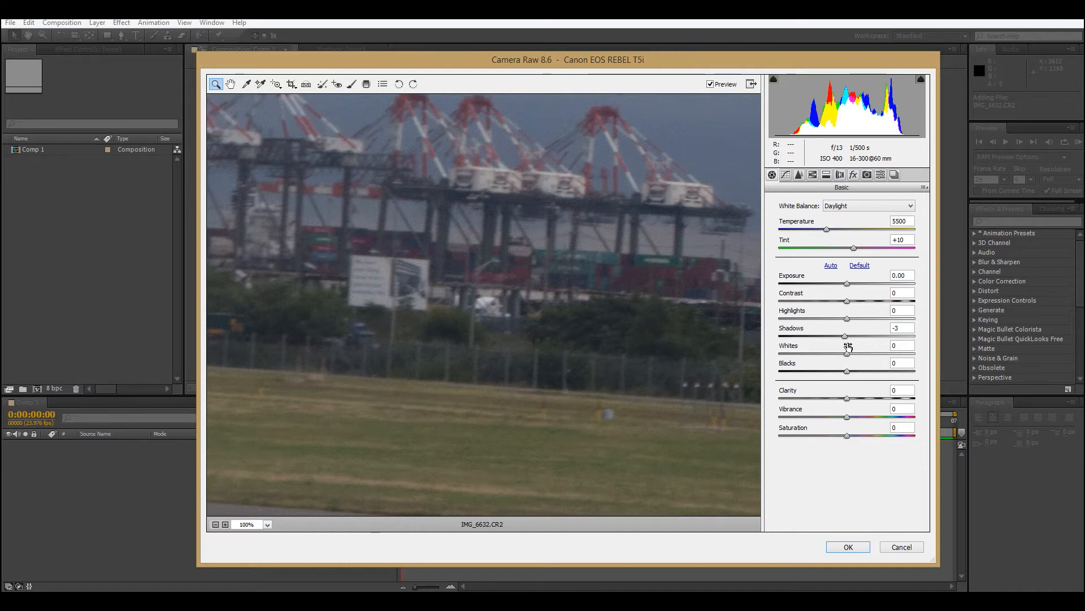
{"action": "left_click_drag", "start_coordinate": [847, 336], "coordinate": [878, 327]}
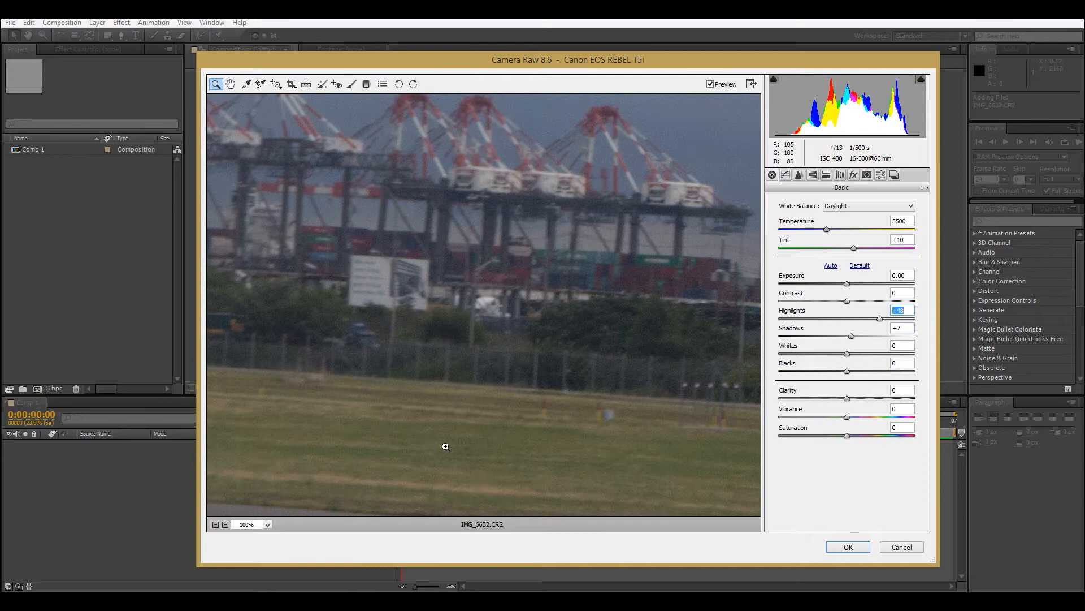
{"action": "left_click", "coordinate": [243, 526]}
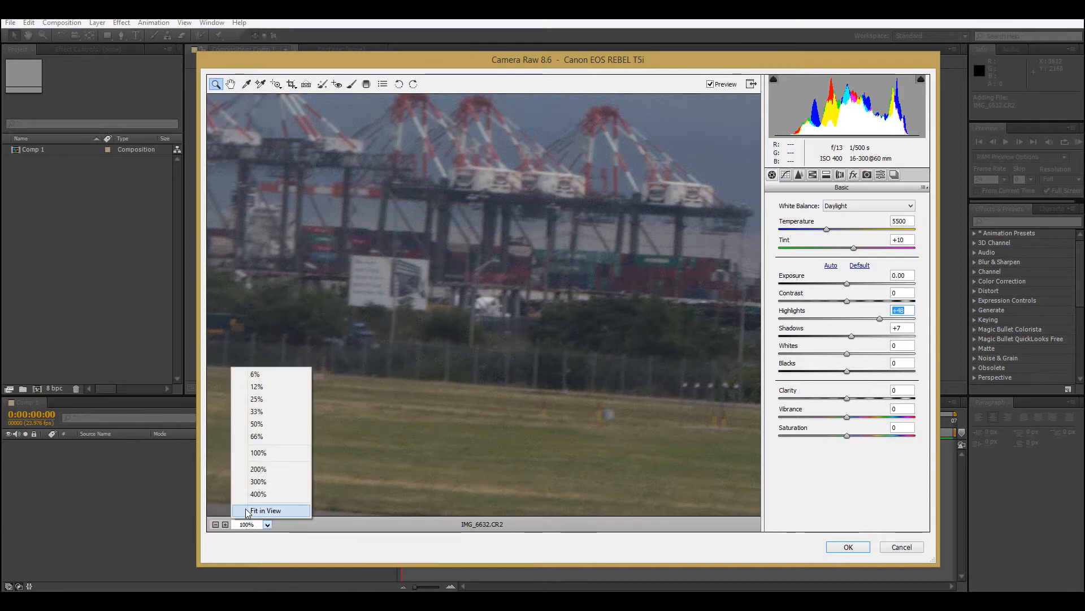
{"action": "left_click", "coordinate": [265, 510]}
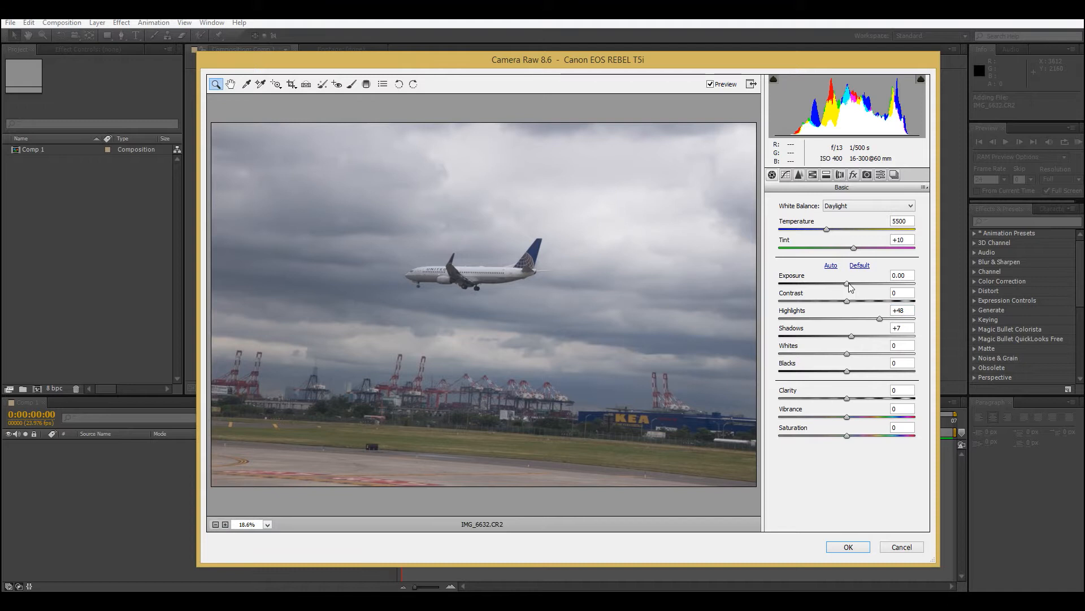
Try brightening the exposure to +1.70 and darkening it to -5.00, then return it to 0.00.
{"action": "mouse_move", "coordinate": [847, 283]}
{"action": "left_mouse_down"}
{"action": "mouse_move", "coordinate": [865, 284]}
{"action": "mouse_move", "coordinate": [849, 284]}
{"action": "left_mouse_up"}
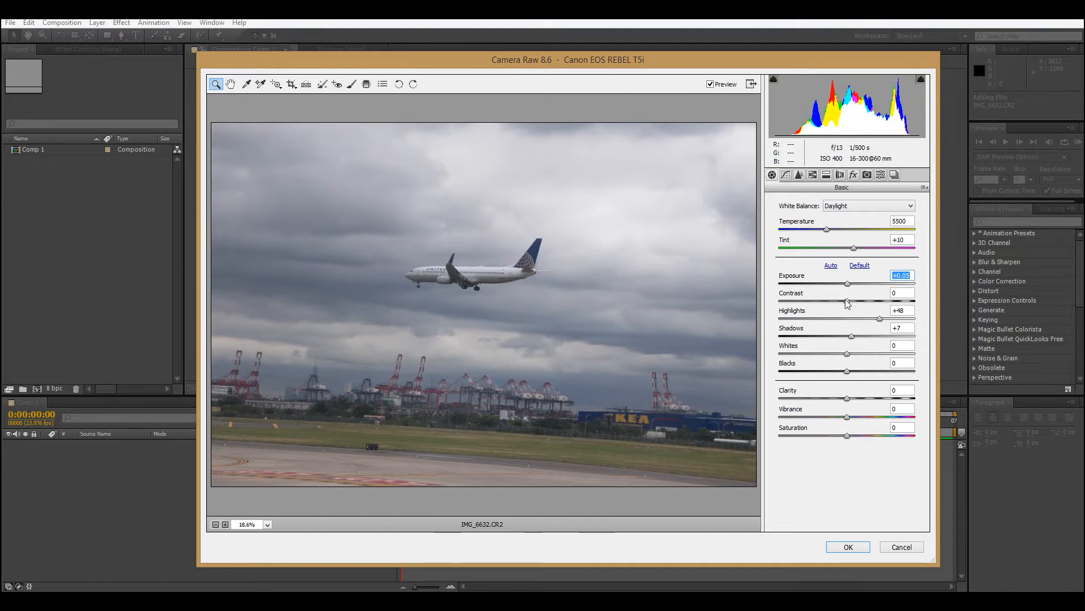
{"action": "mouse_move", "coordinate": [846, 288]}
{"action": "left_mouse_down"}
{"action": "mouse_move", "coordinate": [863, 294]}
{"action": "mouse_move", "coordinate": [847, 297]}
{"action": "left_mouse_up"}
{"action": "left_click_drag", "start_coordinate": [852, 290], "coordinate": [874, 292]}
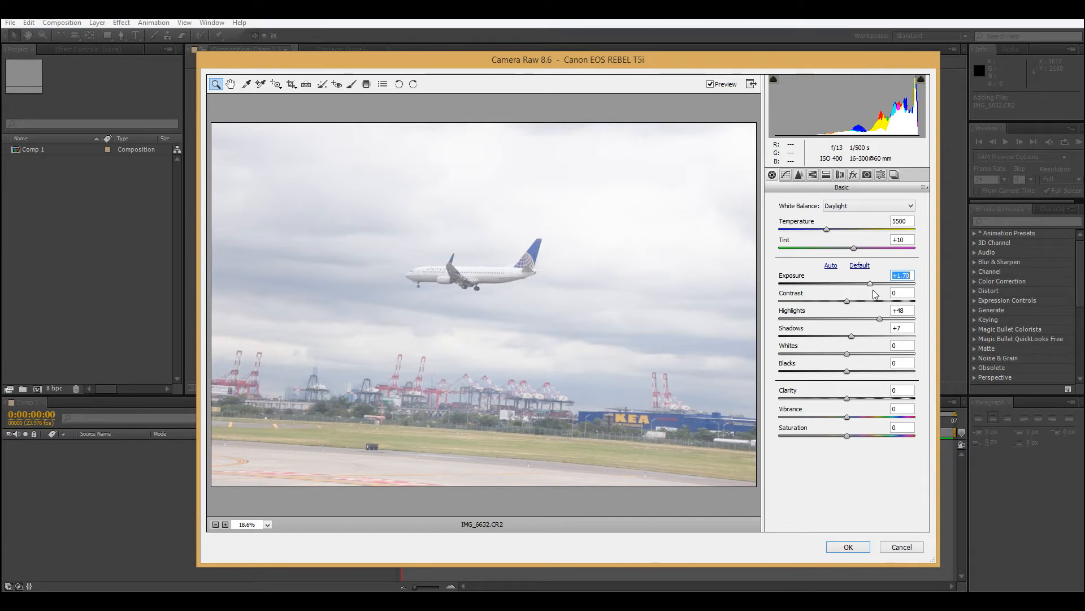
{"action": "left_click_drag", "start_coordinate": [874, 291], "coordinate": [792, 310]}
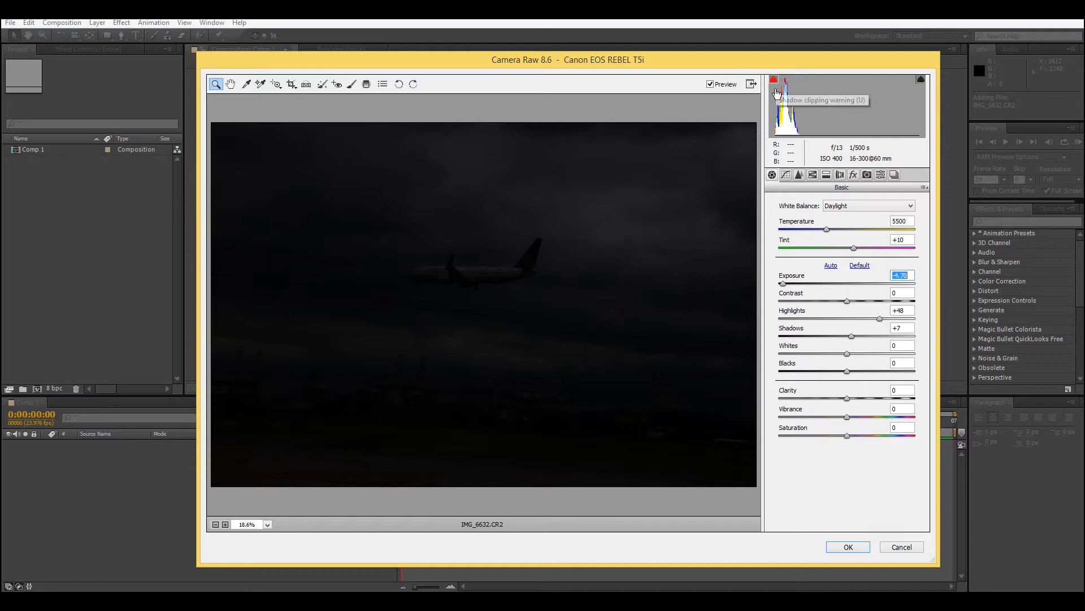
{"action": "left_click_drag", "start_coordinate": [798, 285], "coordinate": [776, 285]}
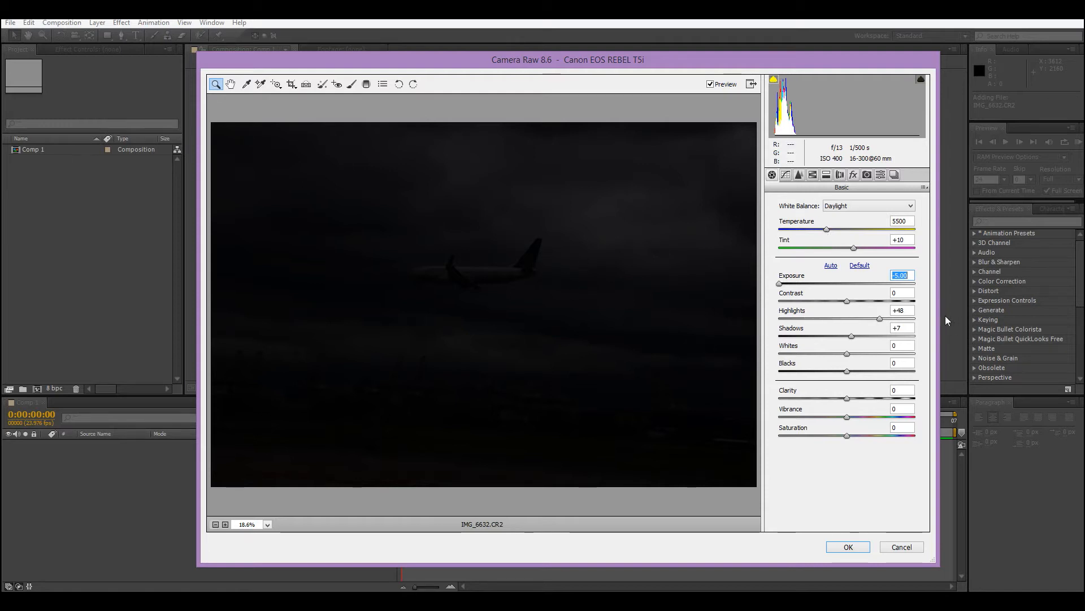
{"action": "left_click_drag", "start_coordinate": [780, 284], "coordinate": [846, 283]}
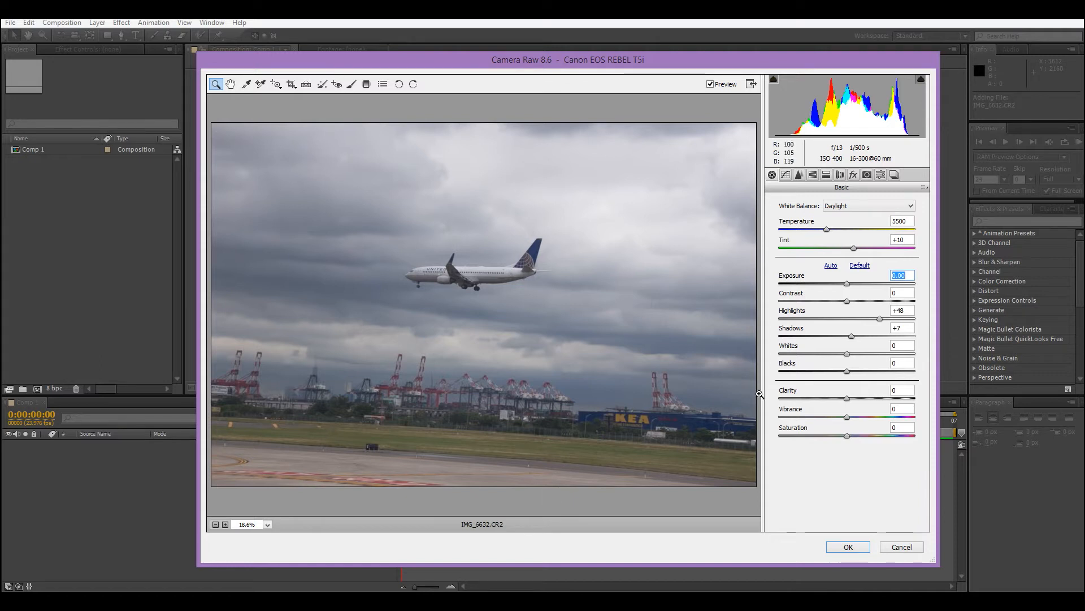
Set Contrast to +52, Highlights to +10, Shadows to +18, Whites to +35 and Blacks to -87.
{"action": "left_click_drag", "start_coordinate": [852, 303], "coordinate": [770, 306]}
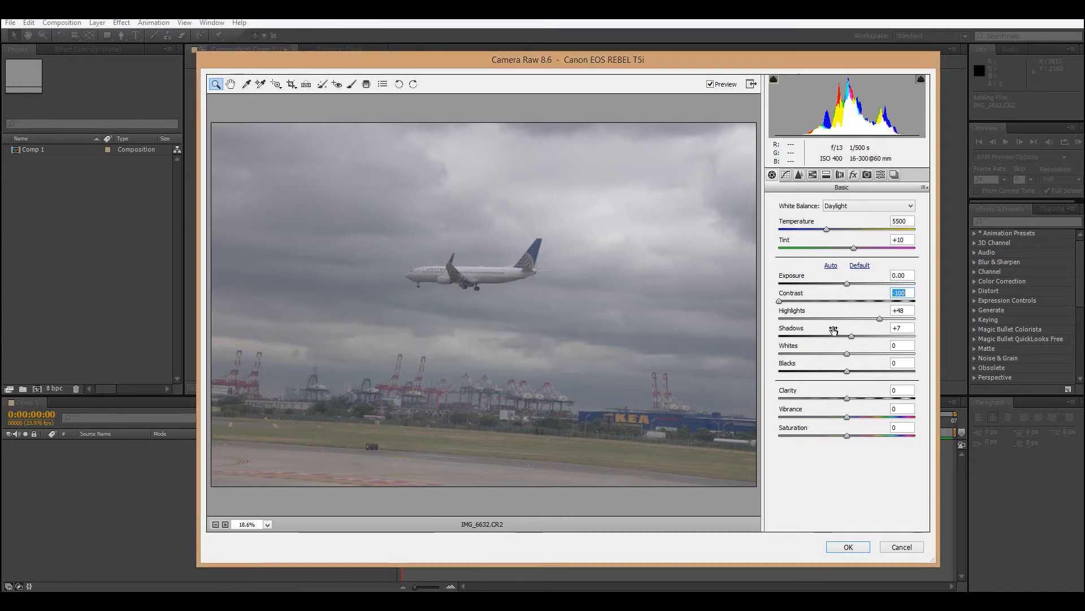
{"action": "left_click_drag", "start_coordinate": [781, 303], "coordinate": [790, 393]}
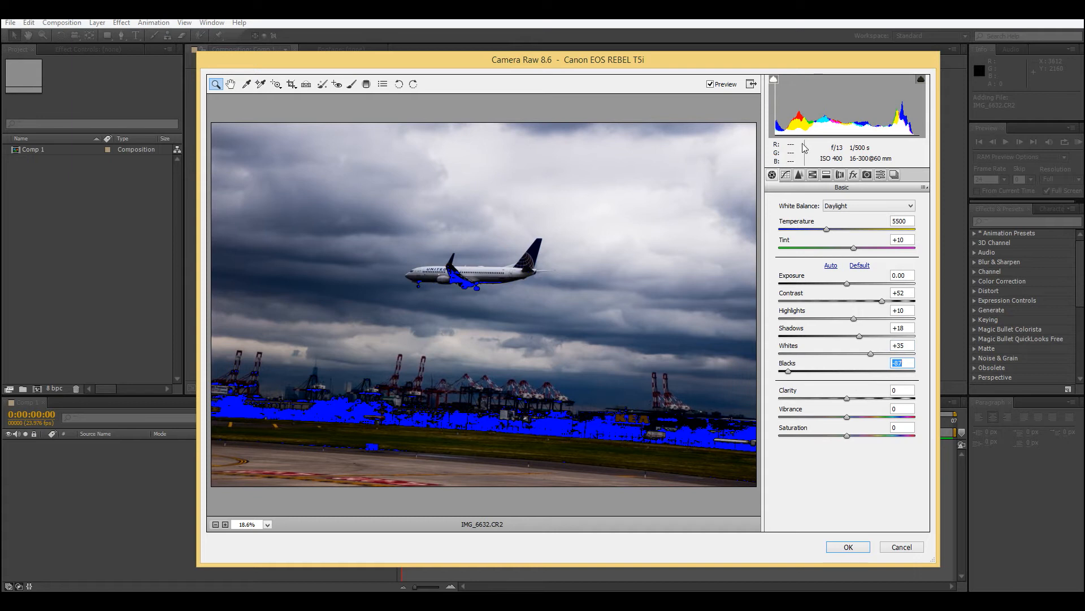
Using the shadow and highlight clipping warnings as a guide, set Whites to +59 and Blacks to -47.
{"action": "left_click", "coordinate": [774, 80]}
{"action": "left_click", "coordinate": [774, 81]}
{"action": "left_click", "coordinate": [774, 80]}
{"action": "left_click", "coordinate": [774, 80]}
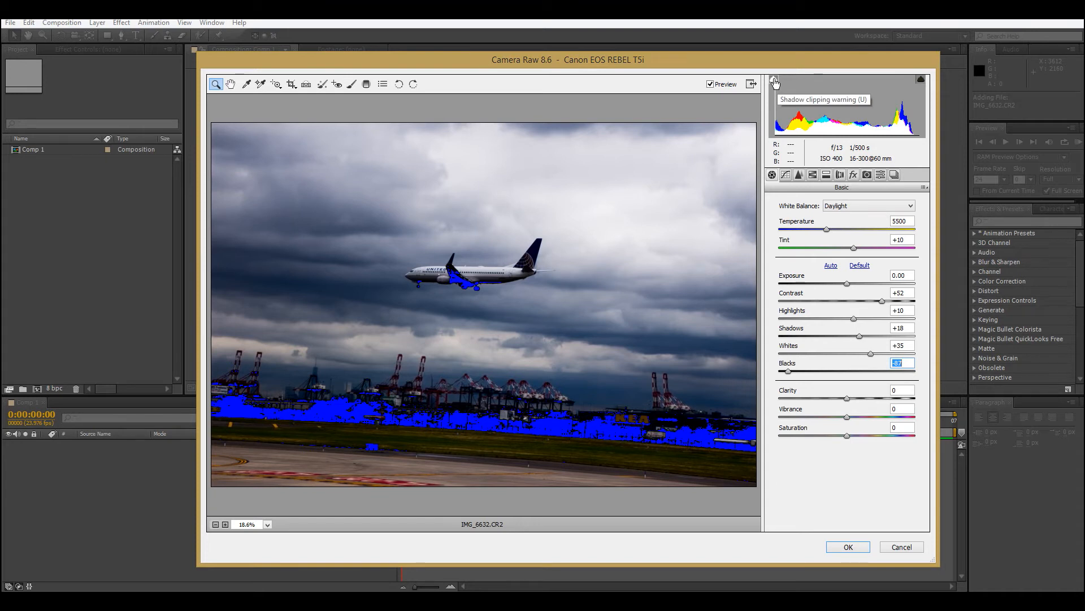
{"action": "left_click", "coordinate": [775, 80]}
{"action": "left_click", "coordinate": [774, 80]}
{"action": "mouse_move", "coordinate": [790, 379]}
{"action": "left_mouse_down"}
{"action": "mouse_move", "coordinate": [853, 381]}
{"action": "mouse_move", "coordinate": [779, 378]}
{"action": "mouse_move", "coordinate": [760, 358]}
{"action": "mouse_move", "coordinate": [817, 380]}
{"action": "mouse_move", "coordinate": [798, 369]}
{"action": "left_mouse_up"}
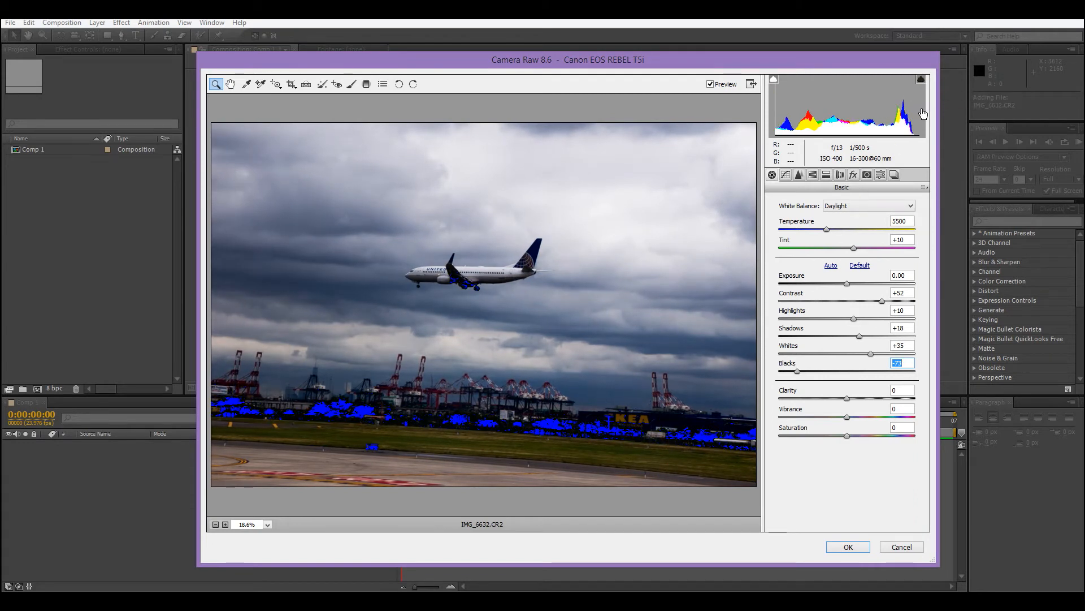
{"action": "left_click_drag", "start_coordinate": [872, 352], "coordinate": [900, 352]}
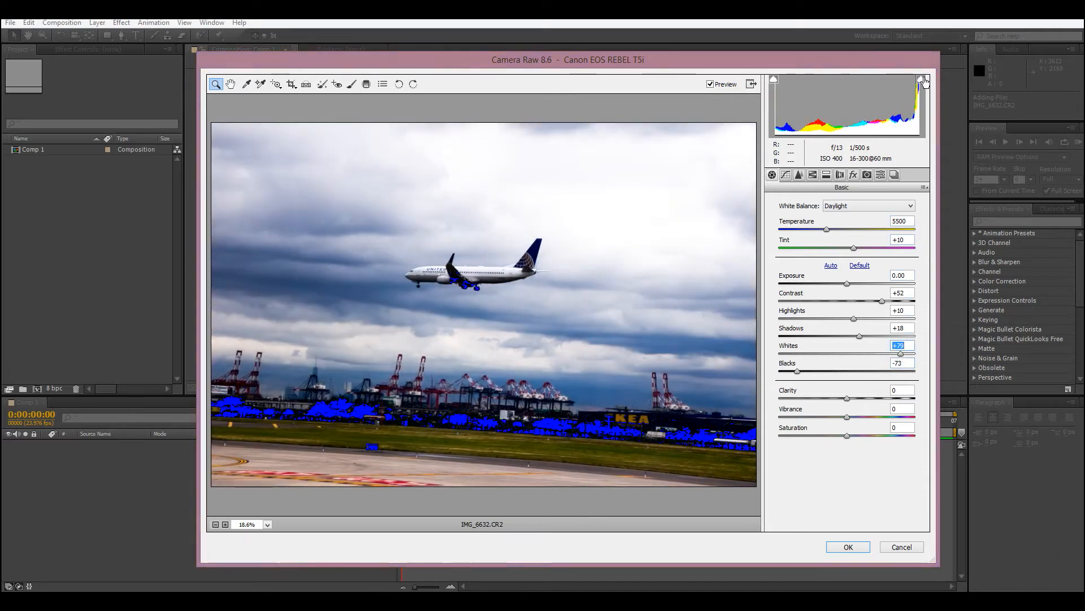
{"action": "left_click", "coordinate": [922, 80]}
{"action": "mouse_move", "coordinate": [901, 355]}
{"action": "left_mouse_down"}
{"action": "mouse_move", "coordinate": [938, 364]}
{"action": "mouse_move", "coordinate": [887, 355]}
{"action": "left_mouse_up"}
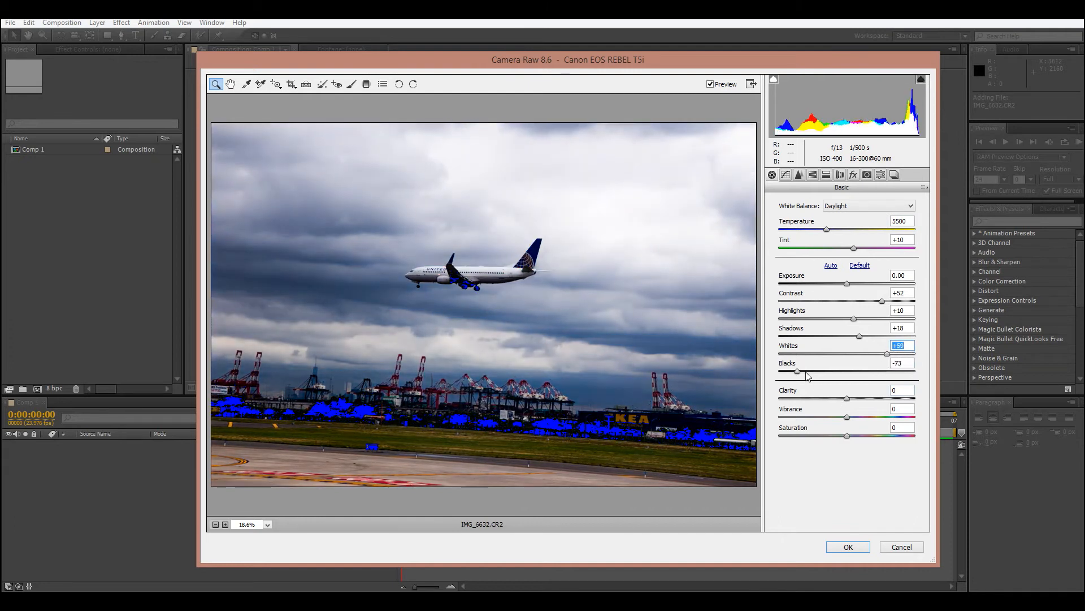
{"action": "left_click_drag", "start_coordinate": [803, 373], "coordinate": [819, 383]}
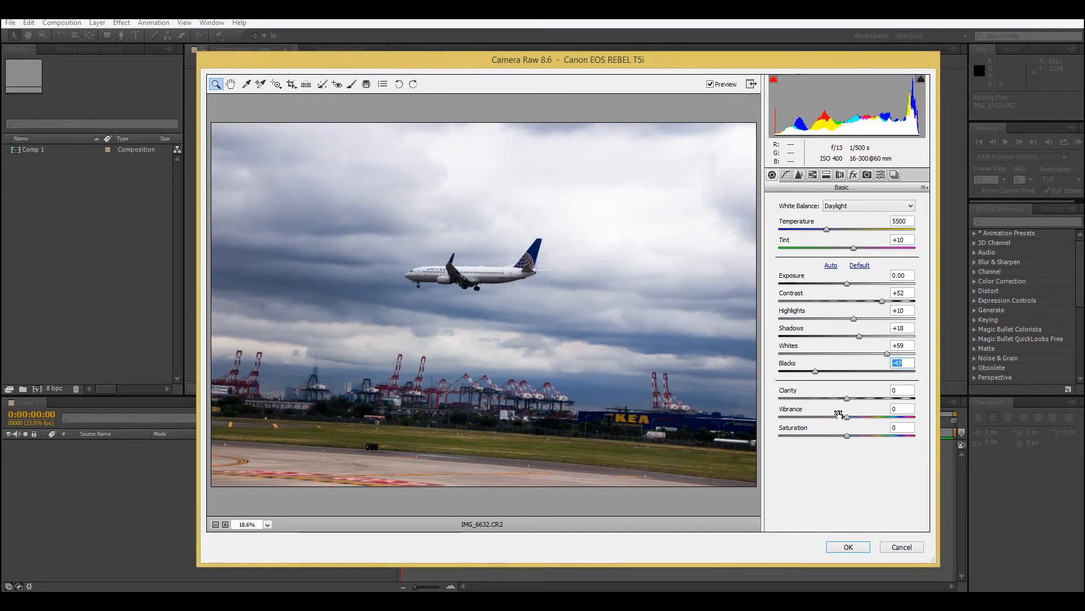
Try extreme Clarity, Vibrance and Saturation values, settling on Clarity -1, Vibrance -1 and Saturation +2.
{"action": "left_click_drag", "start_coordinate": [848, 399], "coordinate": [726, 416]}
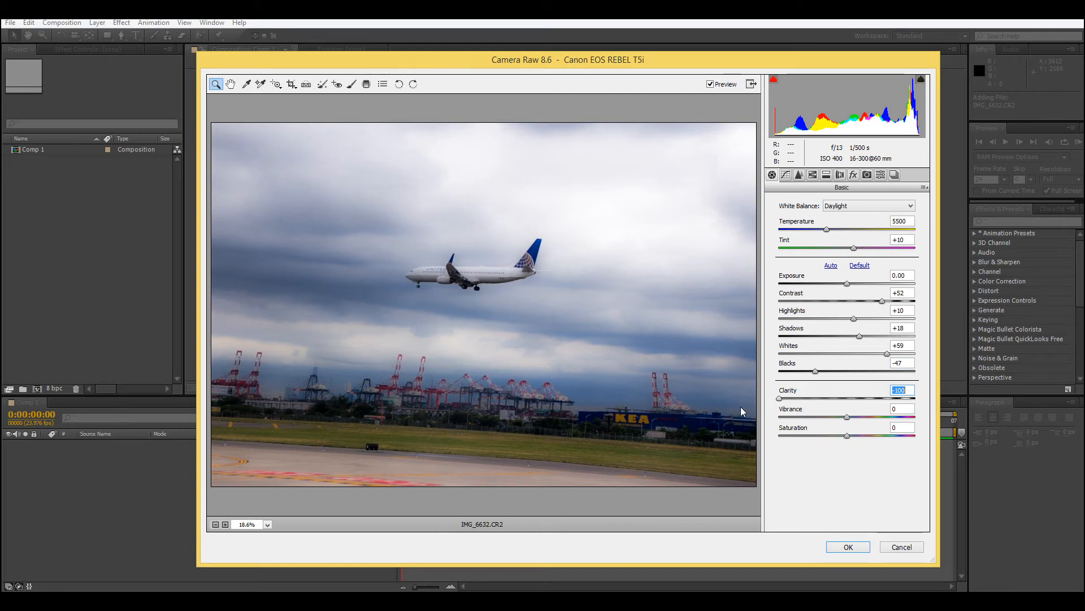
{"action": "left_click_drag", "start_coordinate": [779, 398], "coordinate": [929, 383]}
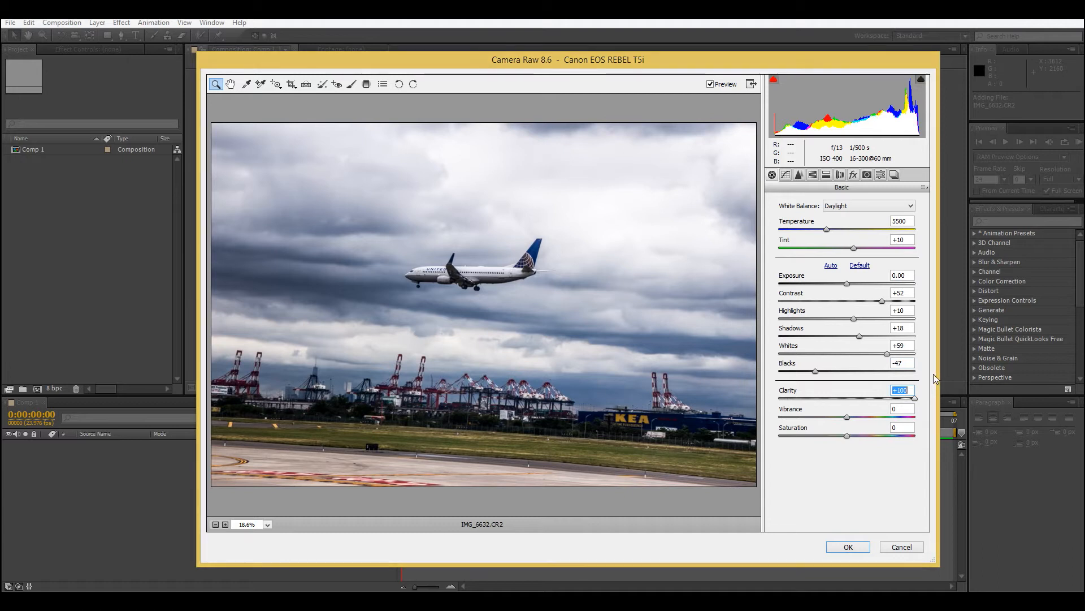
{"action": "left_click_drag", "start_coordinate": [930, 372], "coordinate": [759, 458]}
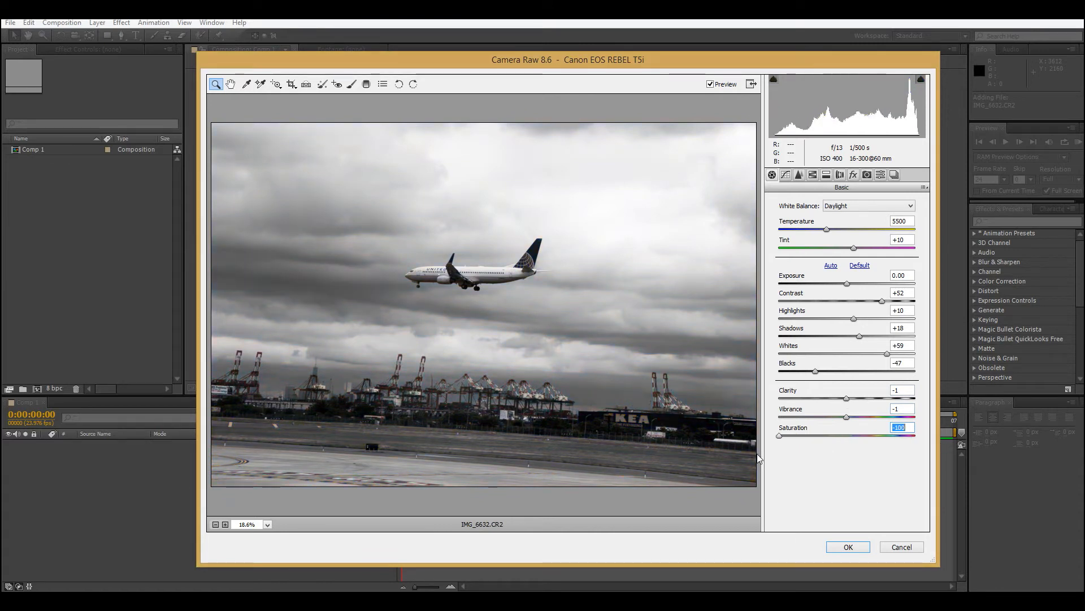
{"action": "mouse_move", "coordinate": [846, 416]}
{"action": "left_mouse_down"}
{"action": "mouse_move", "coordinate": [779, 445]}
{"action": "mouse_move", "coordinate": [815, 424]}
{"action": "mouse_move", "coordinate": [859, 432]}
{"action": "left_mouse_up"}
{"action": "left_click_drag", "start_coordinate": [785, 417], "coordinate": [924, 424]}
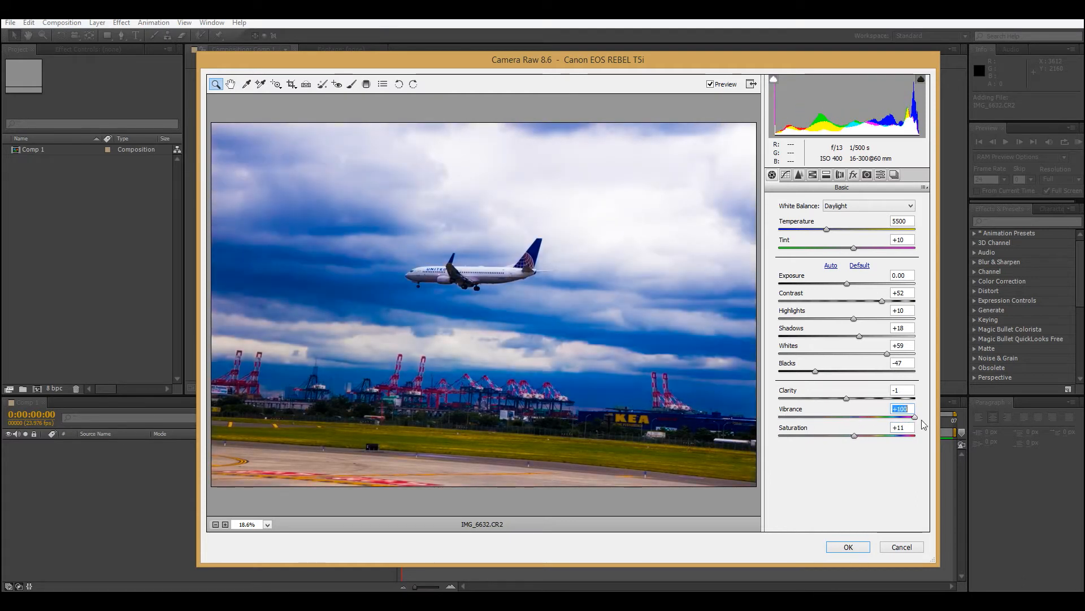
{"action": "left_click_drag", "start_coordinate": [854, 436], "coordinate": [852, 462]}
{"action": "left_click_drag", "start_coordinate": [915, 416], "coordinate": [844, 436]}
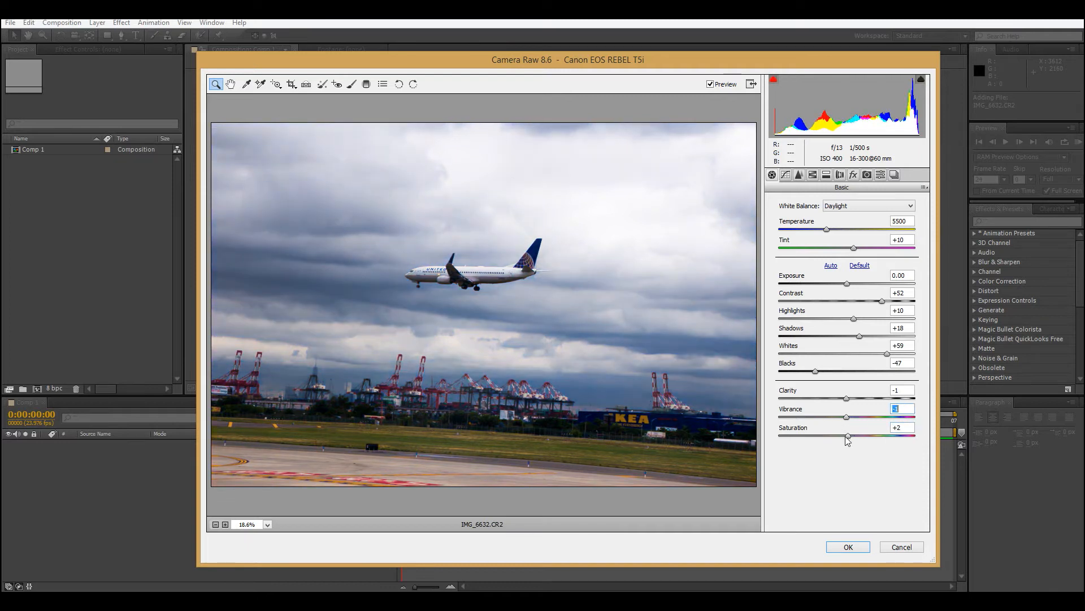
Set the photo's sharpening Amount to 80 and Radius to 1.3.
{"action": "left_click", "coordinate": [785, 176]}
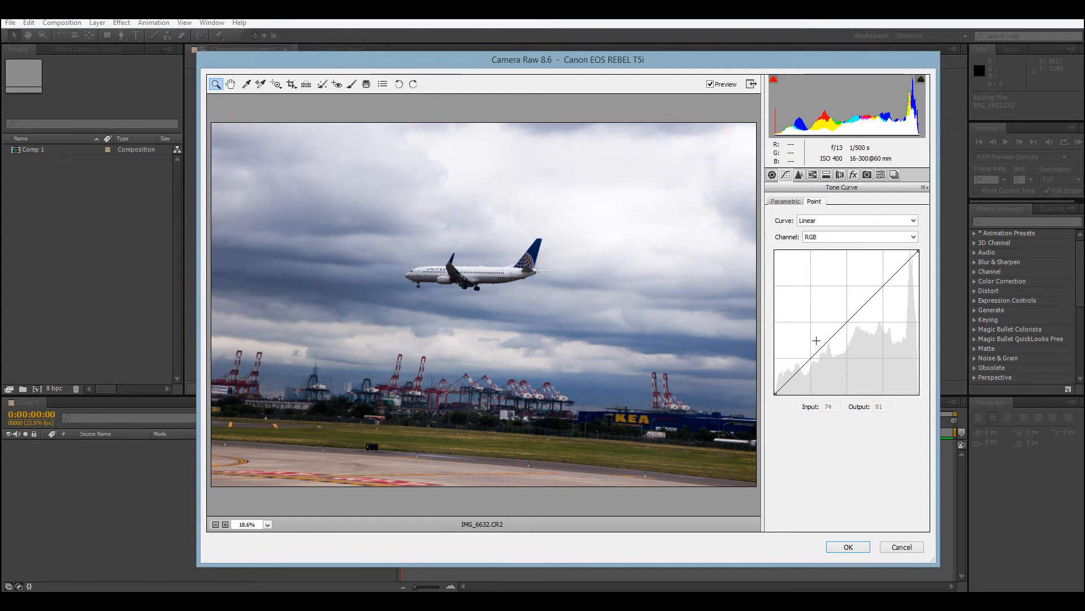
{"action": "left_click", "coordinate": [799, 175]}
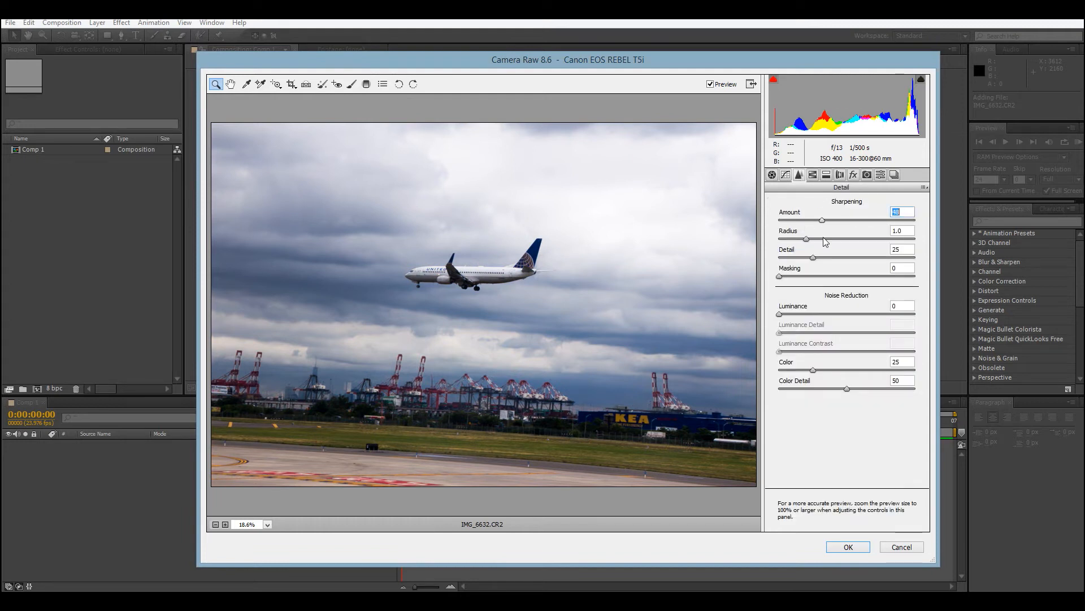
{"action": "left_click", "coordinate": [773, 176]}
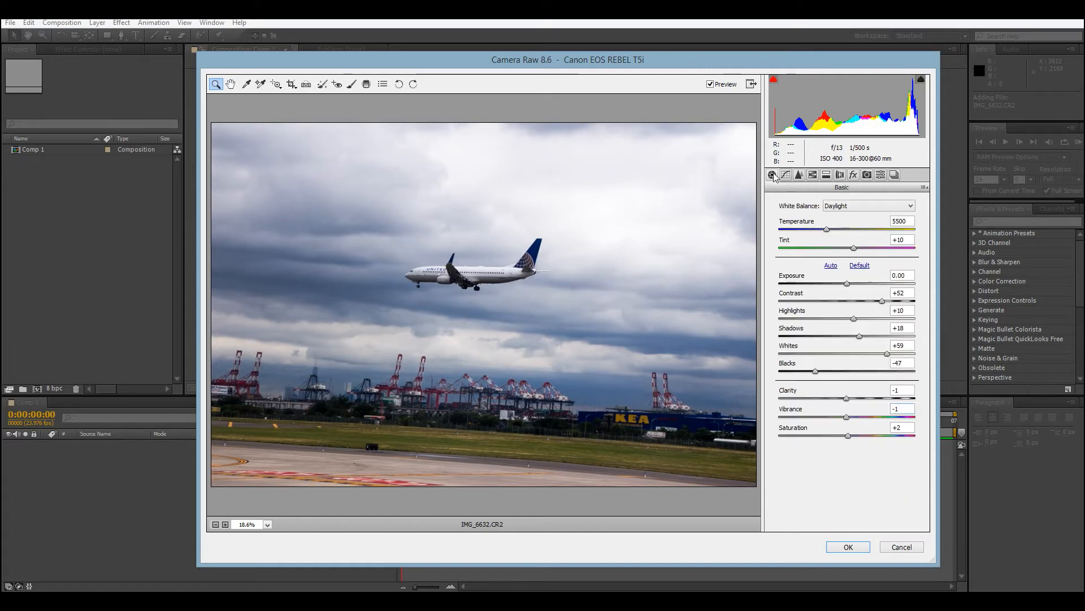
{"action": "left_click", "coordinate": [799, 175]}
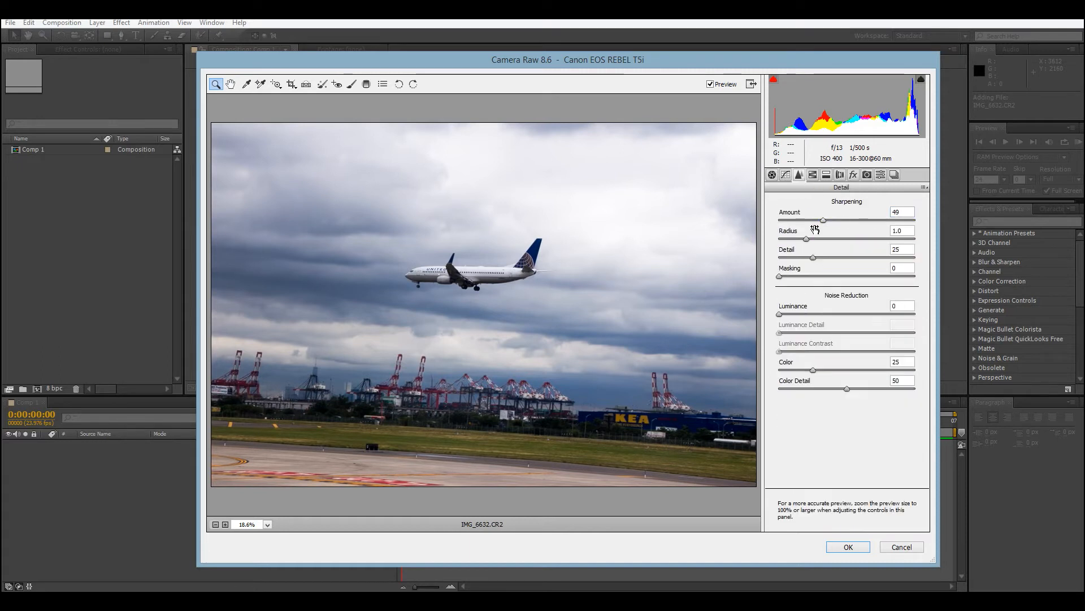
{"action": "left_click_drag", "start_coordinate": [824, 220], "coordinate": [860, 225]}
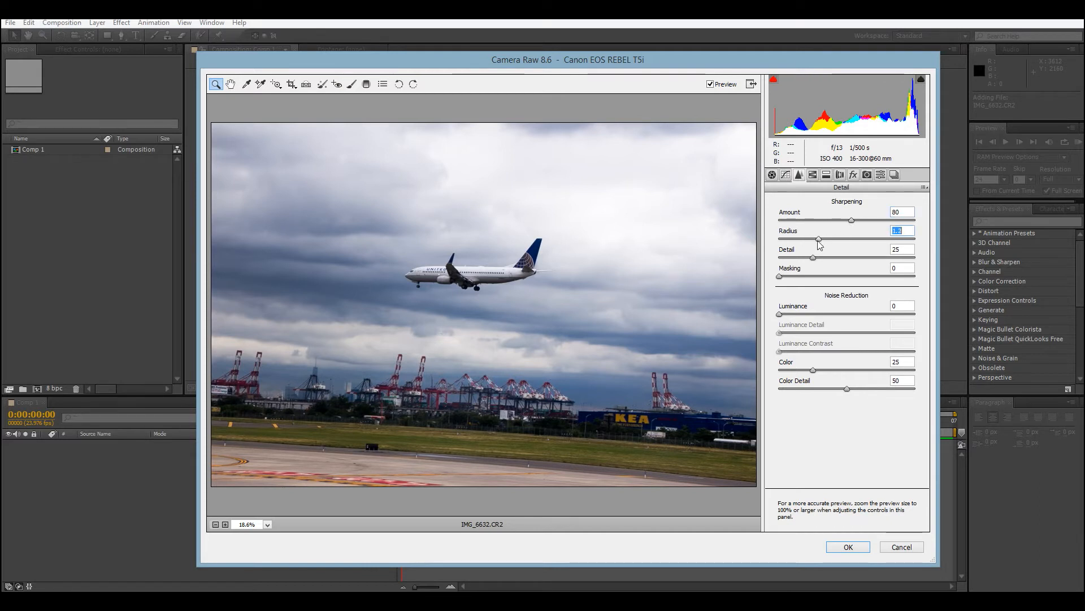
{"action": "left_click_drag", "start_coordinate": [835, 250], "coordinate": [825, 250]}
Judging the red cranes at 200% magnification, set Luminance noise reduction to 74 and Luminance Detail to 17.
{"action": "left_click", "coordinate": [781, 314]}
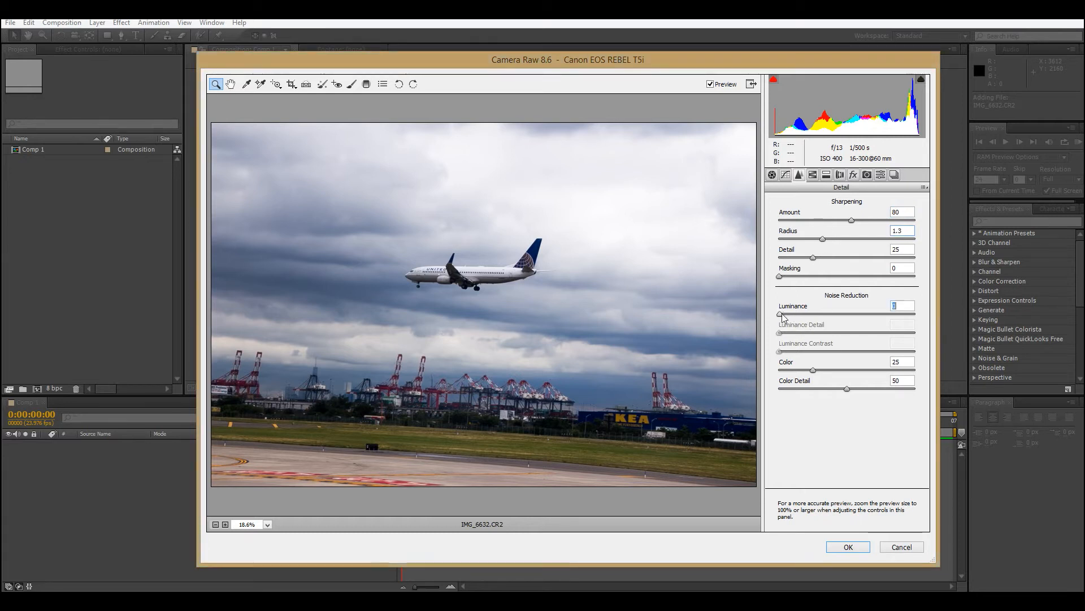
{"action": "left_click", "coordinate": [700, 338]}
{"action": "left_click", "coordinate": [622, 351]}
{"action": "left_click_drag", "start_coordinate": [602, 349], "coordinate": [591, 348]}
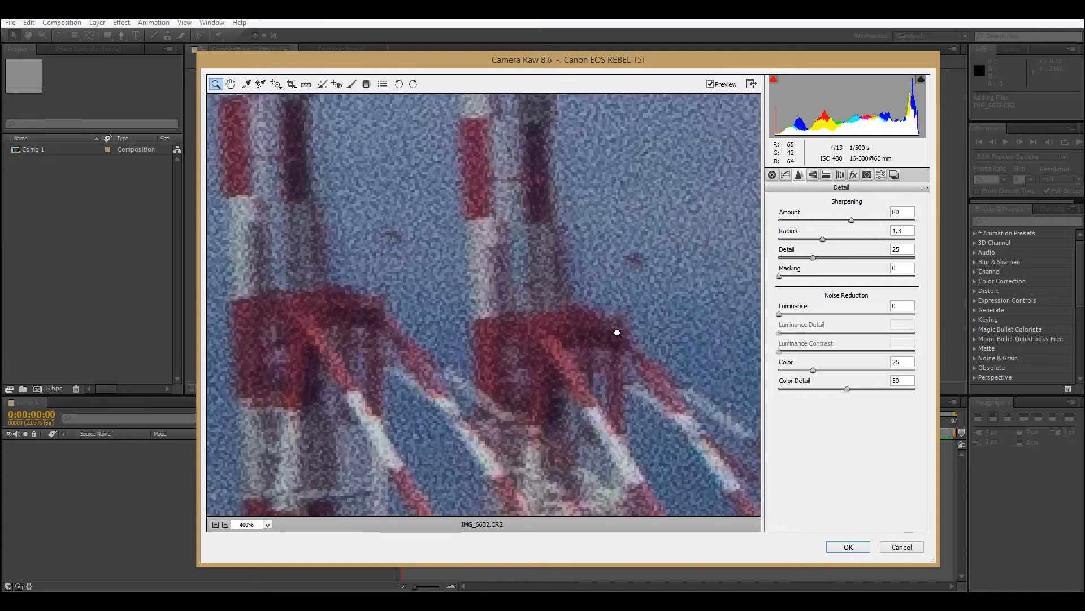
{"action": "left_click", "coordinate": [246, 524]}
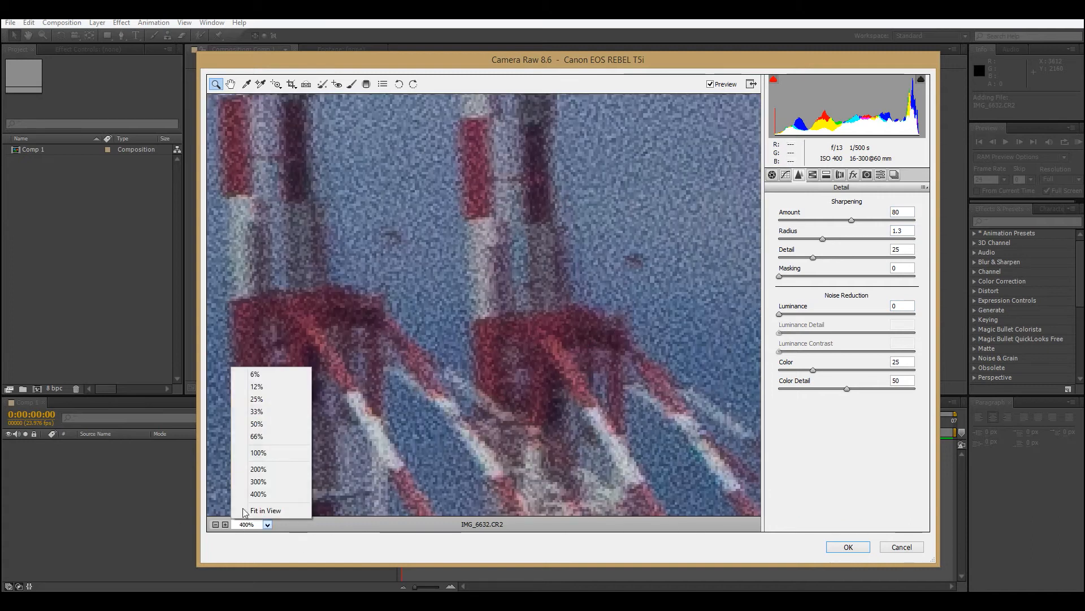
{"action": "left_click", "coordinate": [269, 481]}
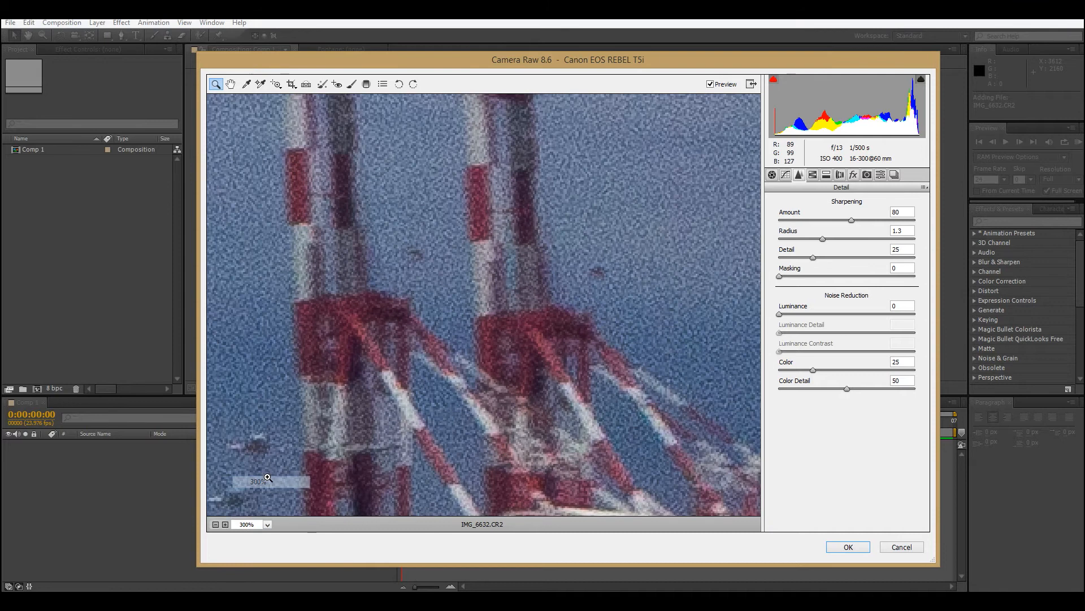
{"action": "left_click", "coordinate": [247, 524]}
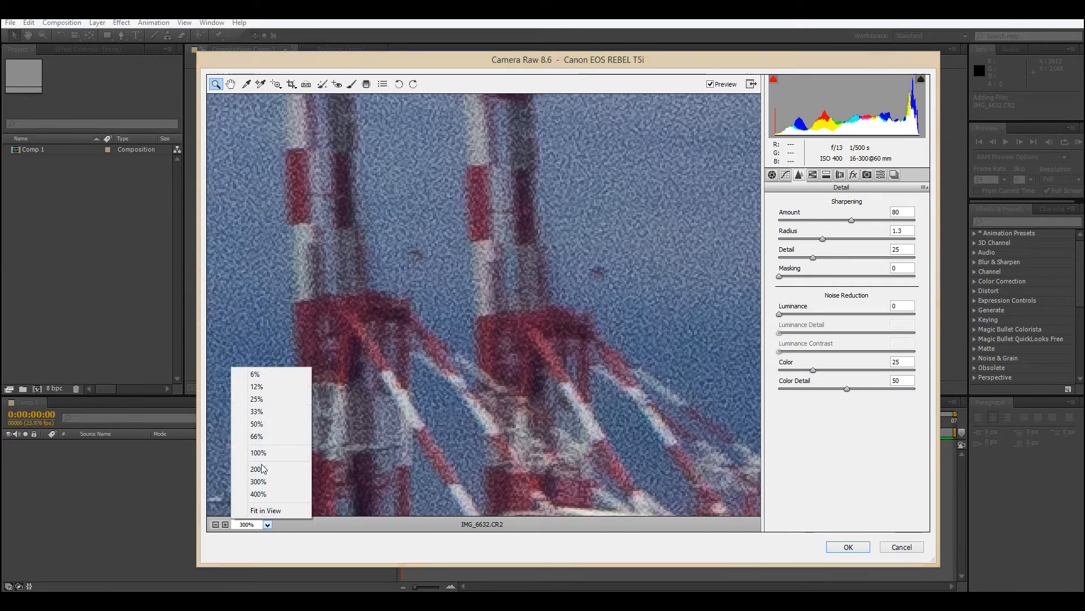
{"action": "left_click", "coordinate": [265, 473]}
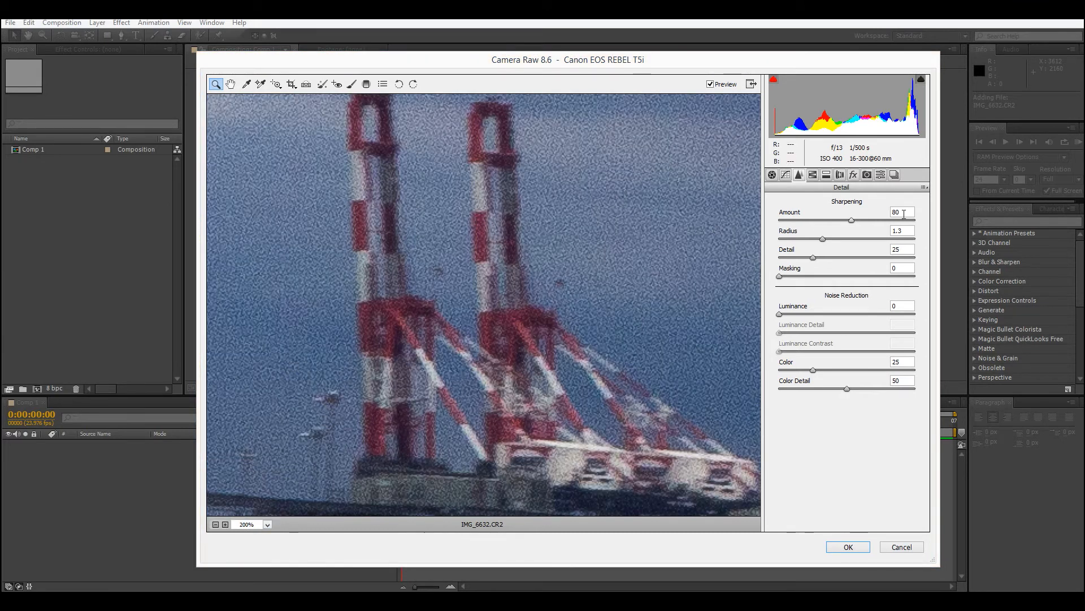
{"action": "left_click_drag", "start_coordinate": [780, 315], "coordinate": [805, 315]}
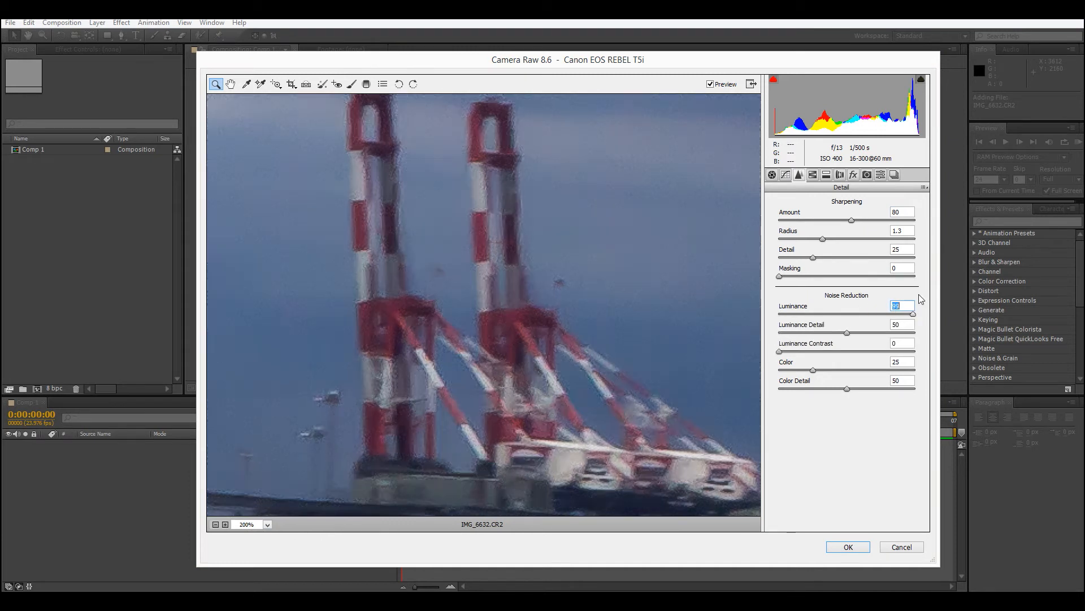
{"action": "mouse_move", "coordinate": [912, 314]}
{"action": "left_mouse_down"}
{"action": "mouse_move", "coordinate": [859, 334]}
{"action": "mouse_move", "coordinate": [914, 335]}
{"action": "left_mouse_up"}
{"action": "key", "text": "ctrl+z"}
{"action": "type", "text": "17"}
Set Luminance Contrast to 41, Color noise reduction to 35, Color Detail to 18 and Luminance Detail to 0.
{"action": "left_click_drag", "start_coordinate": [780, 351], "coordinate": [917, 350]}
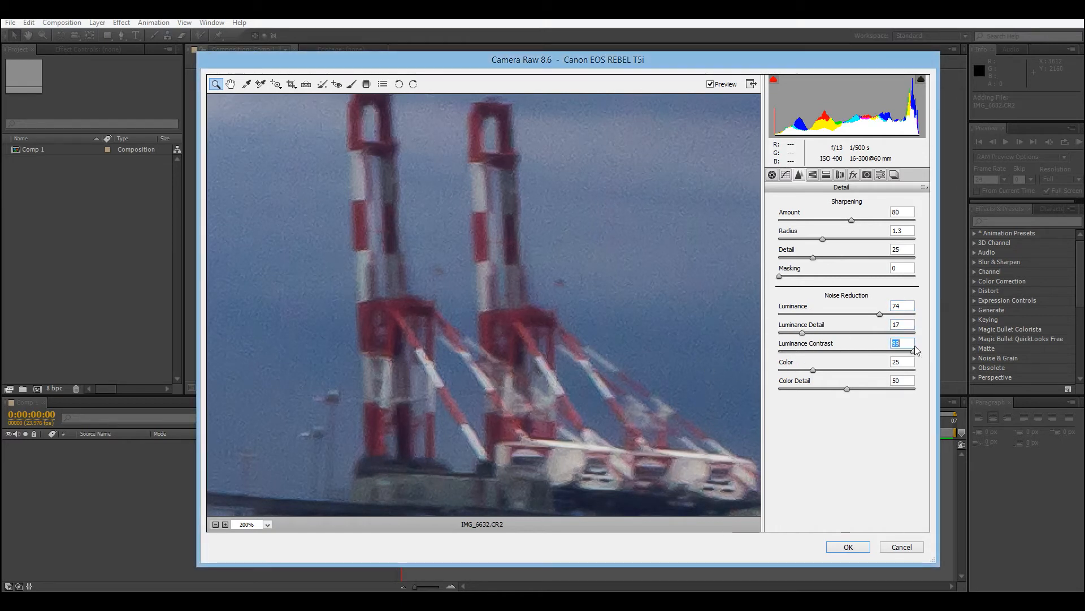
{"action": "left_click_drag", "start_coordinate": [842, 365], "coordinate": [877, 376]}
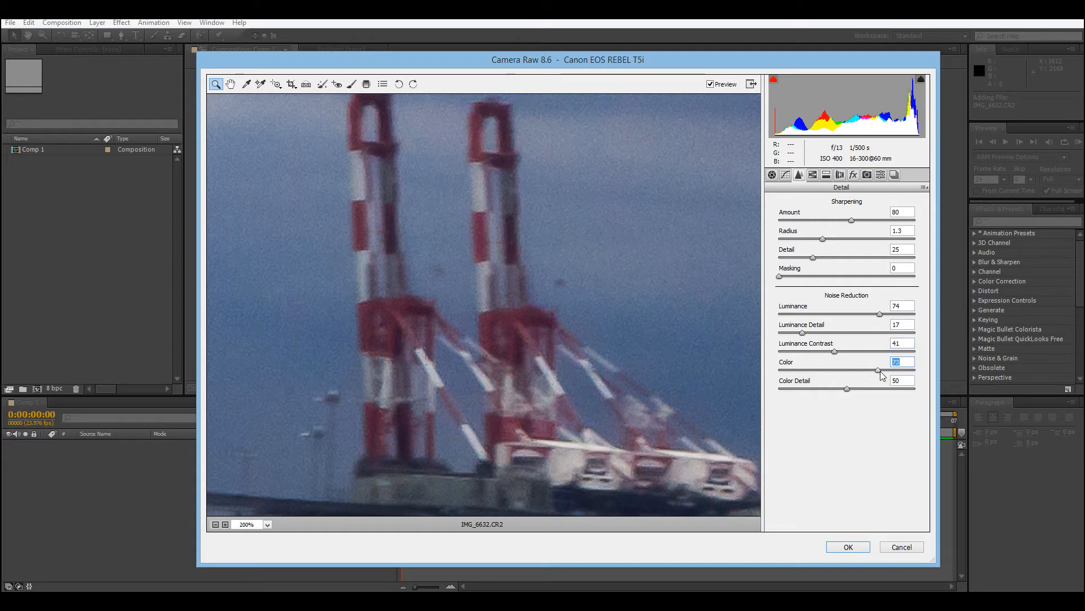
{"action": "left_click_drag", "start_coordinate": [828, 389], "coordinate": [802, 388]}
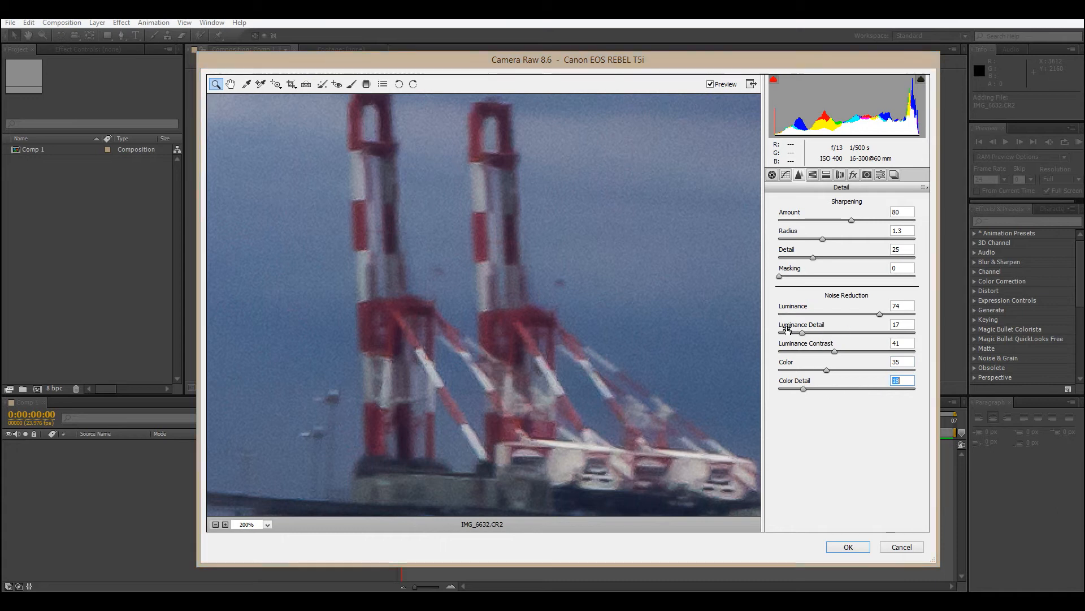
{"action": "left_click_drag", "start_coordinate": [803, 333], "coordinate": [862, 341]}
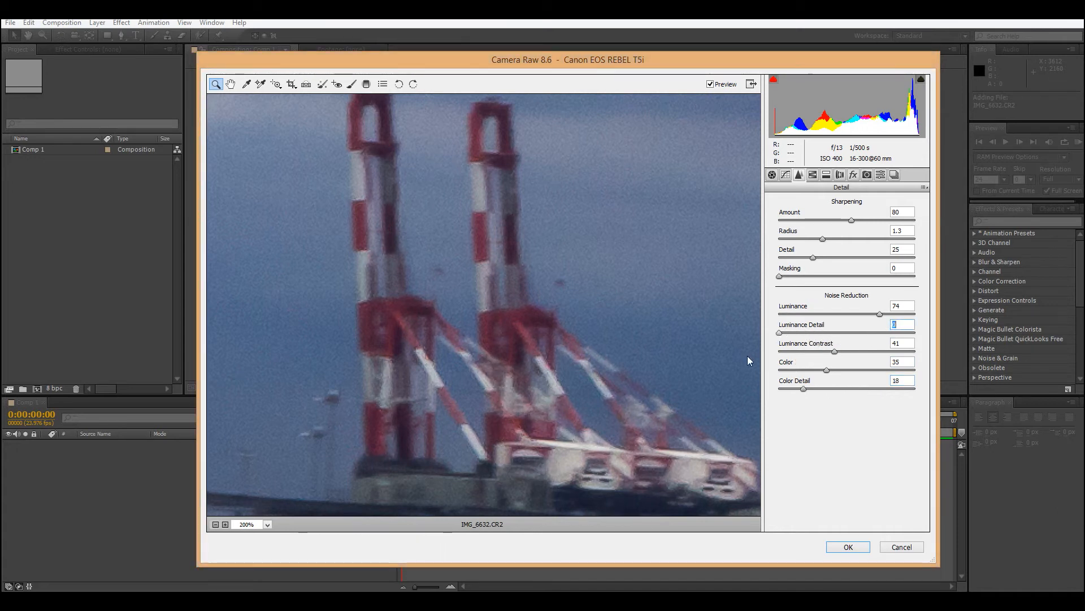
Try Luminance noise reduction at 100, view the whole photo, and settle on a Luminance of 21.
{"action": "left_click_drag", "start_coordinate": [898, 314], "coordinate": [922, 324]}
{"action": "left_click", "coordinate": [252, 525]}
{"action": "left_click", "coordinate": [264, 511]}
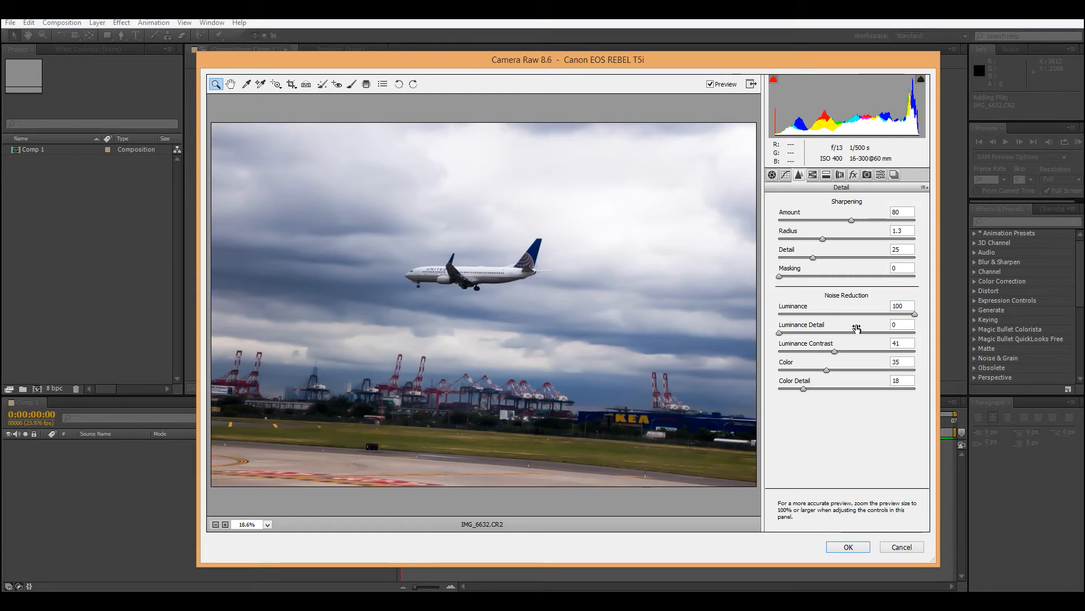
{"action": "left_click_drag", "start_coordinate": [908, 316], "coordinate": [807, 315]}
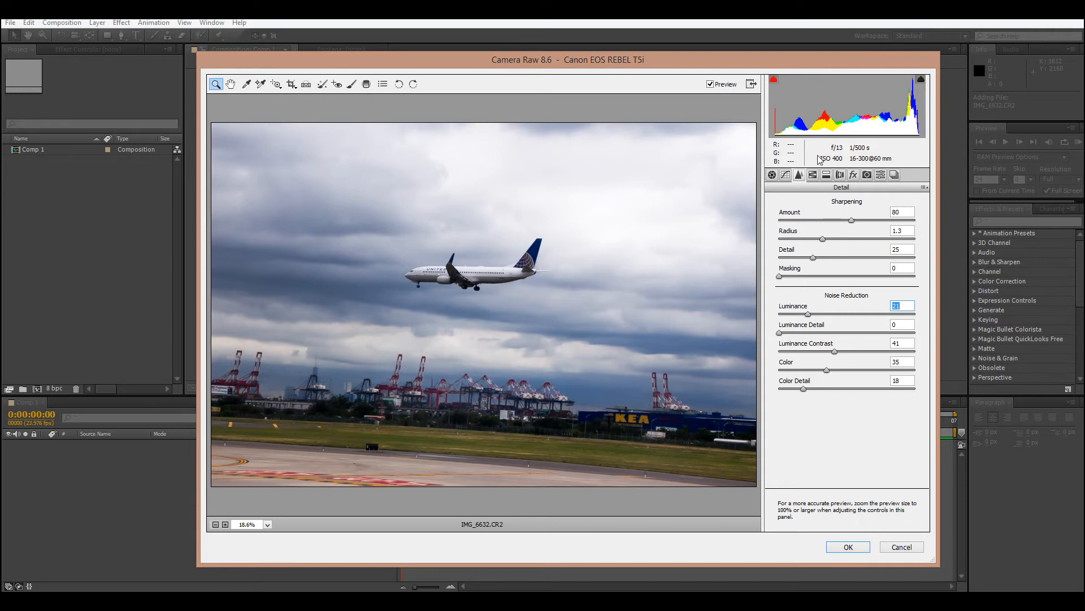
Shift the HSL hues to Reds -8, Oranges +80, Blues +9 and Purples +35.
{"action": "left_click", "coordinate": [813, 175]}
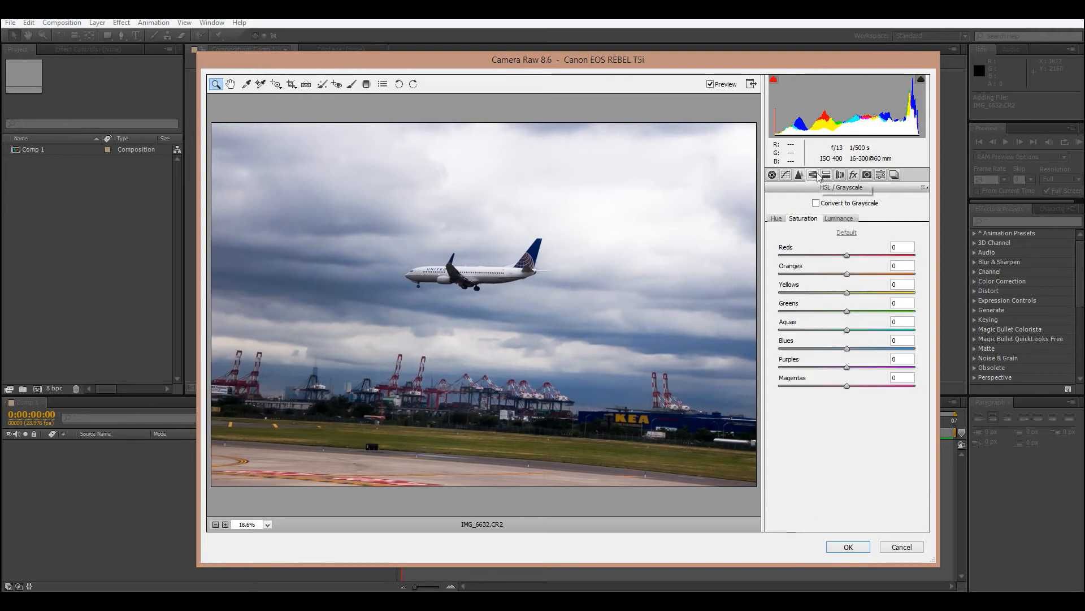
{"action": "left_click", "coordinate": [777, 219]}
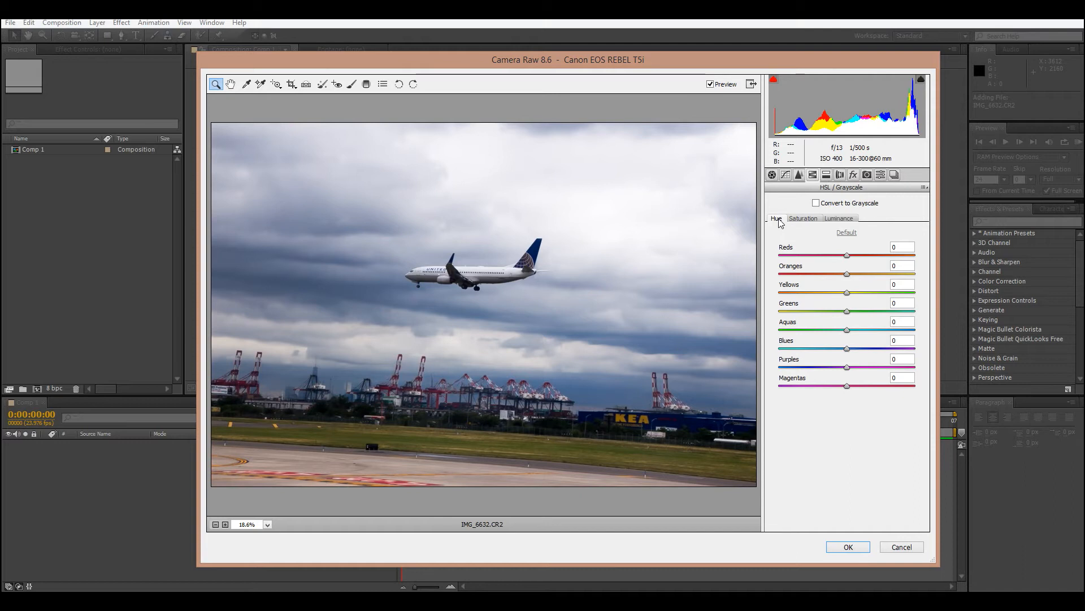
{"action": "left_click_drag", "start_coordinate": [853, 258], "coordinate": [850, 276]}
{"action": "left_click_drag", "start_coordinate": [847, 350], "coordinate": [845, 379]}
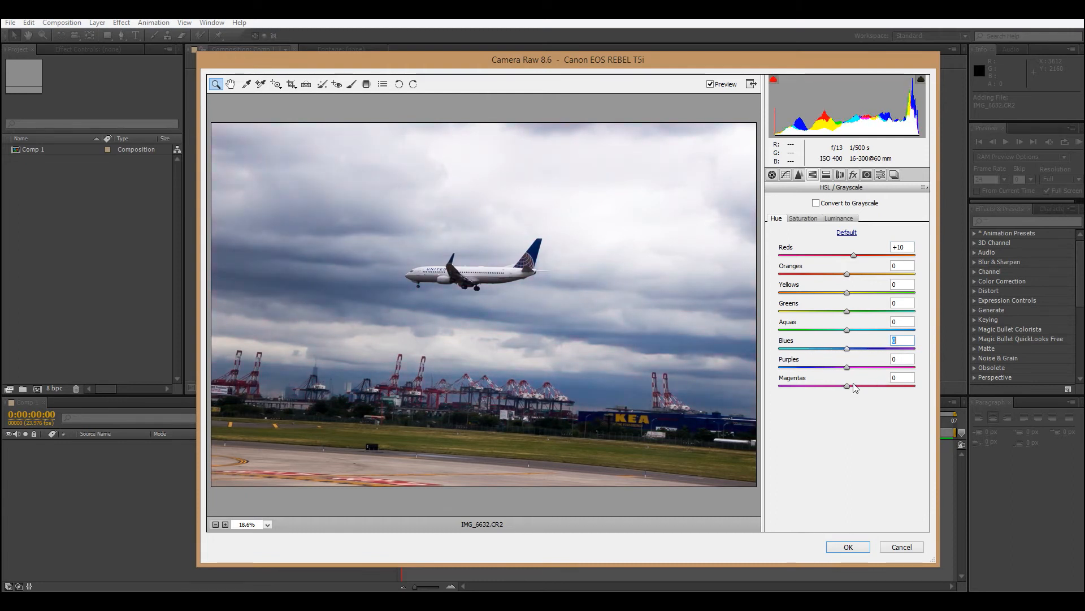
{"action": "left_click_drag", "start_coordinate": [897, 348], "coordinate": [853, 364]}
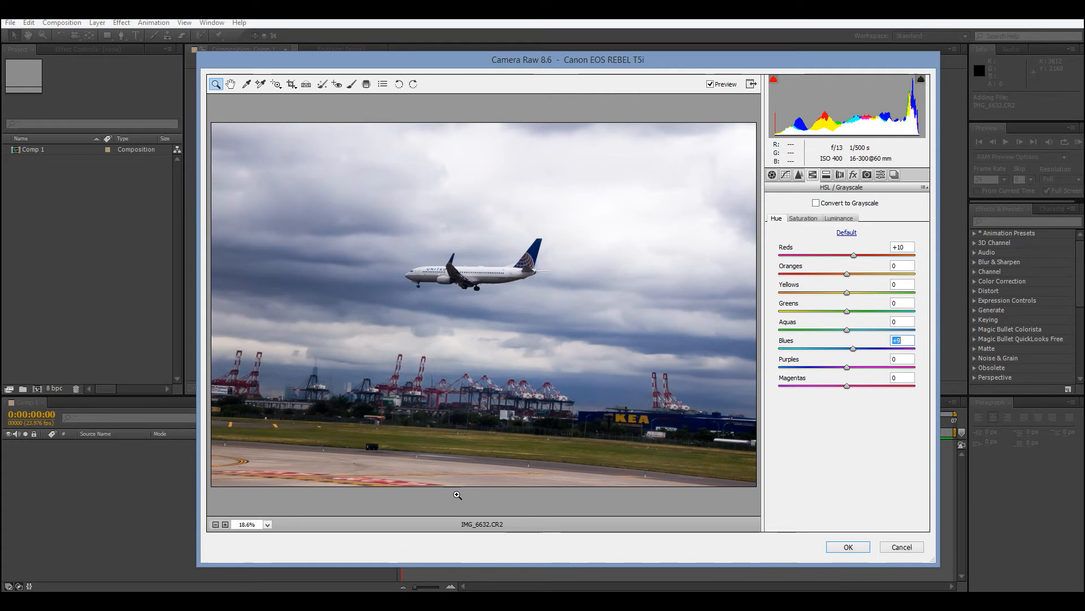
{"action": "mouse_move", "coordinate": [847, 273]}
{"action": "left_mouse_down"}
{"action": "mouse_move", "coordinate": [853, 286]}
{"action": "mouse_move", "coordinate": [881, 288]}
{"action": "mouse_move", "coordinate": [889, 273]}
{"action": "mouse_move", "coordinate": [841, 255]}
{"action": "left_mouse_up"}
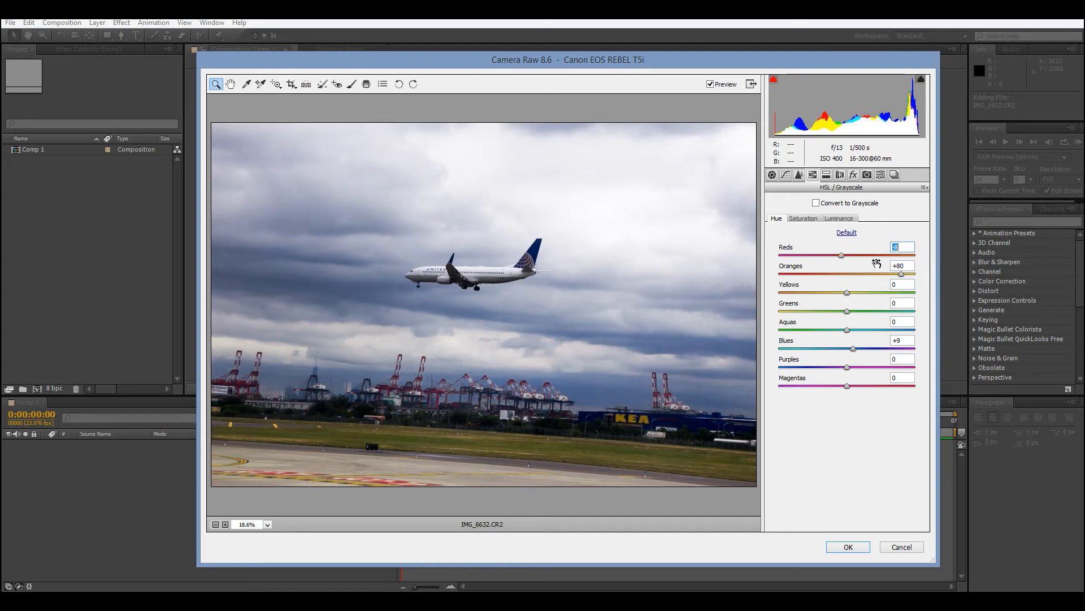
{"action": "left_click_drag", "start_coordinate": [847, 366], "coordinate": [870, 367]}
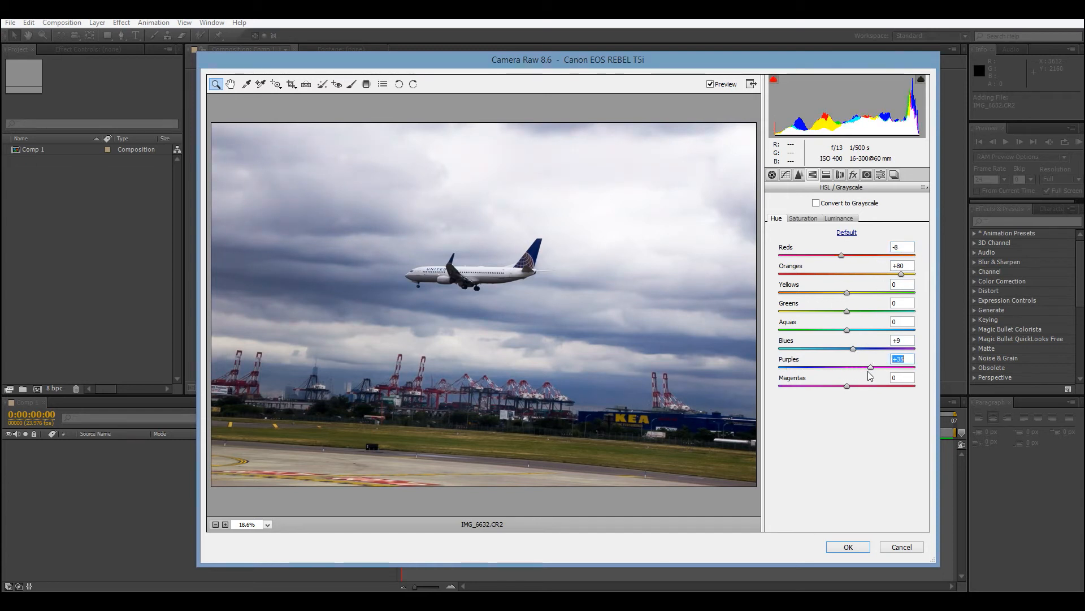
Set the HSL saturation of Reds to +1 and reduce Magentas, Purples and Blues to -100.
{"action": "left_click", "coordinate": [804, 220]}
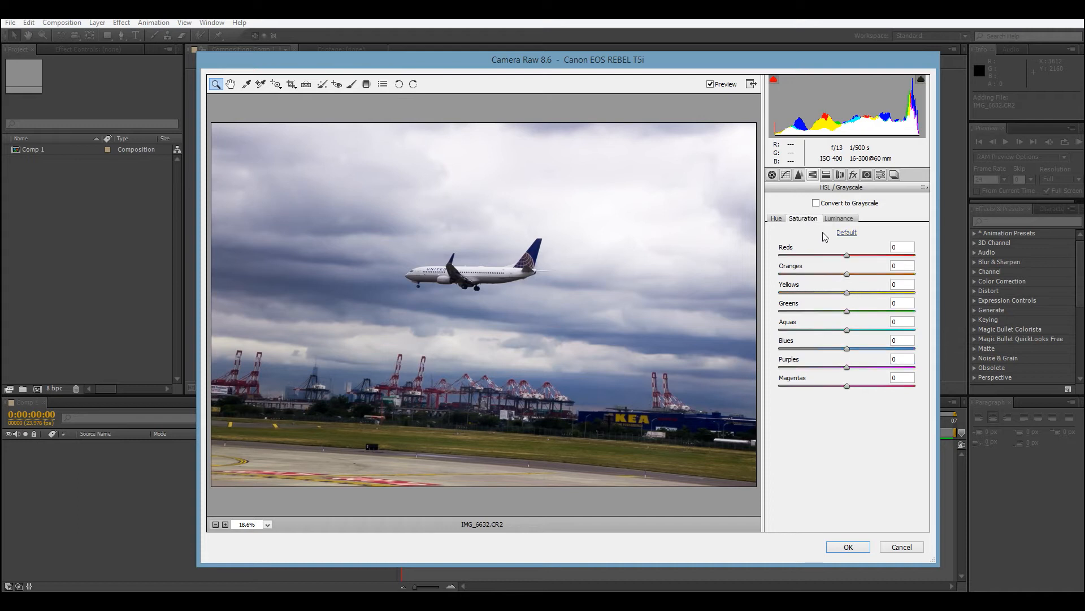
{"action": "left_click_drag", "start_coordinate": [848, 255], "coordinate": [849, 255]}
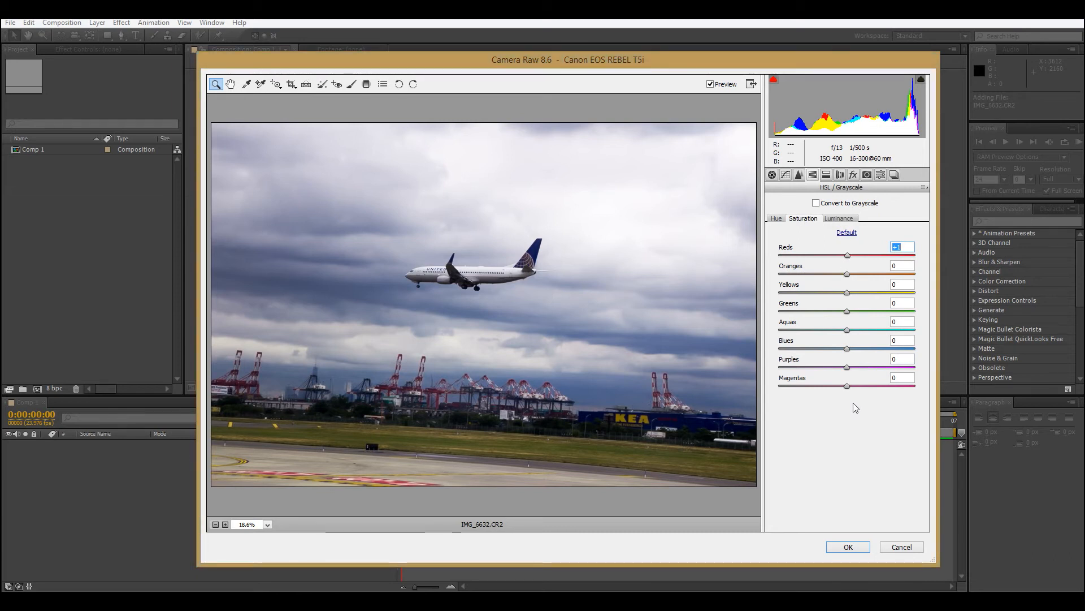
{"action": "left_click_drag", "start_coordinate": [847, 387], "coordinate": [765, 390]}
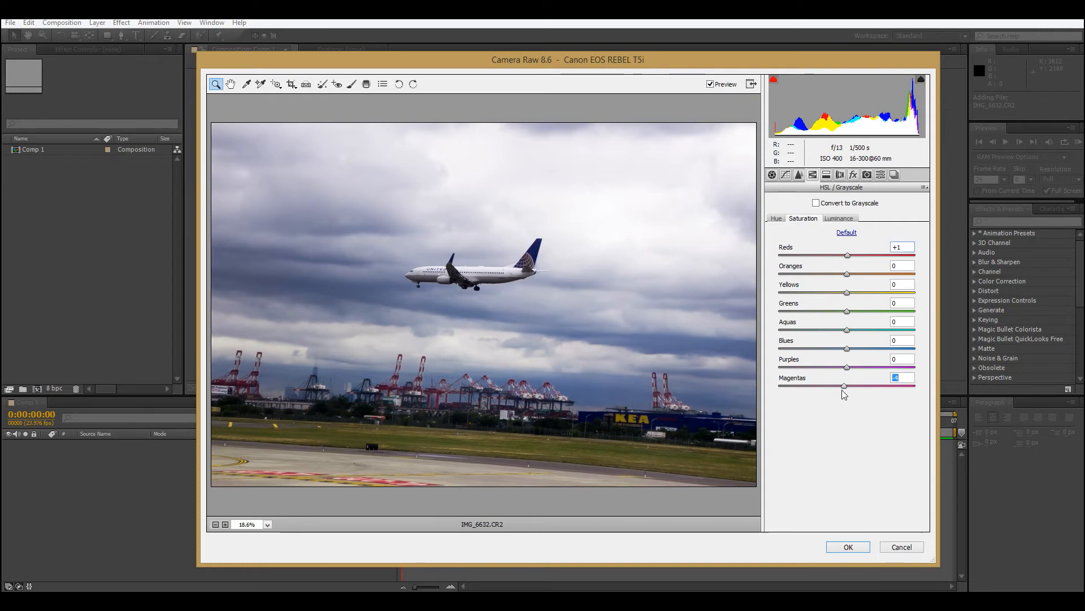
{"action": "left_click_drag", "start_coordinate": [849, 369], "coordinate": [761, 382]}
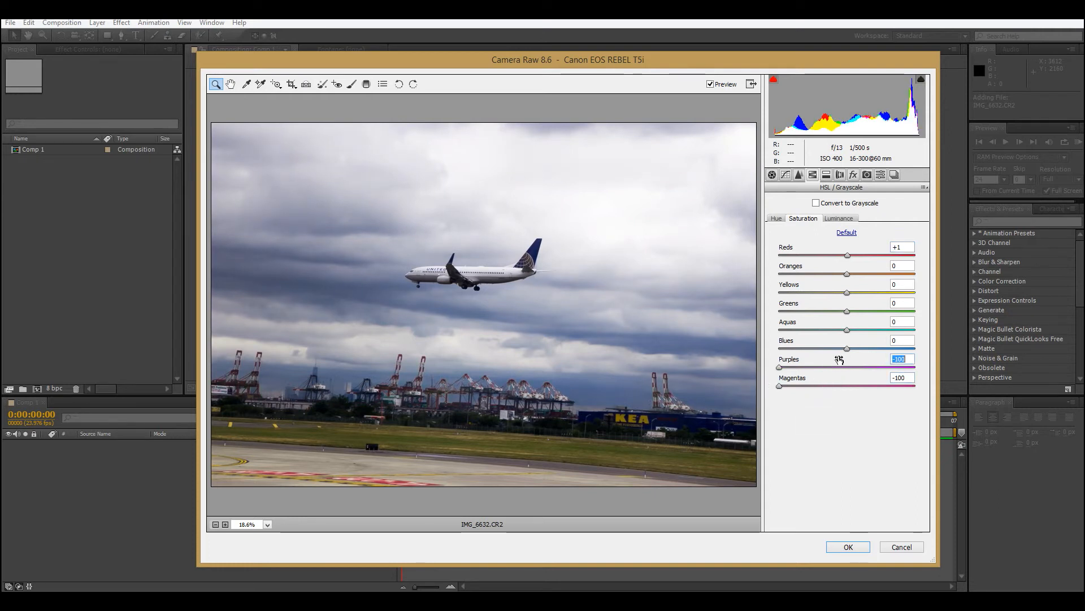
{"action": "left_click_drag", "start_coordinate": [846, 348], "coordinate": [766, 364]}
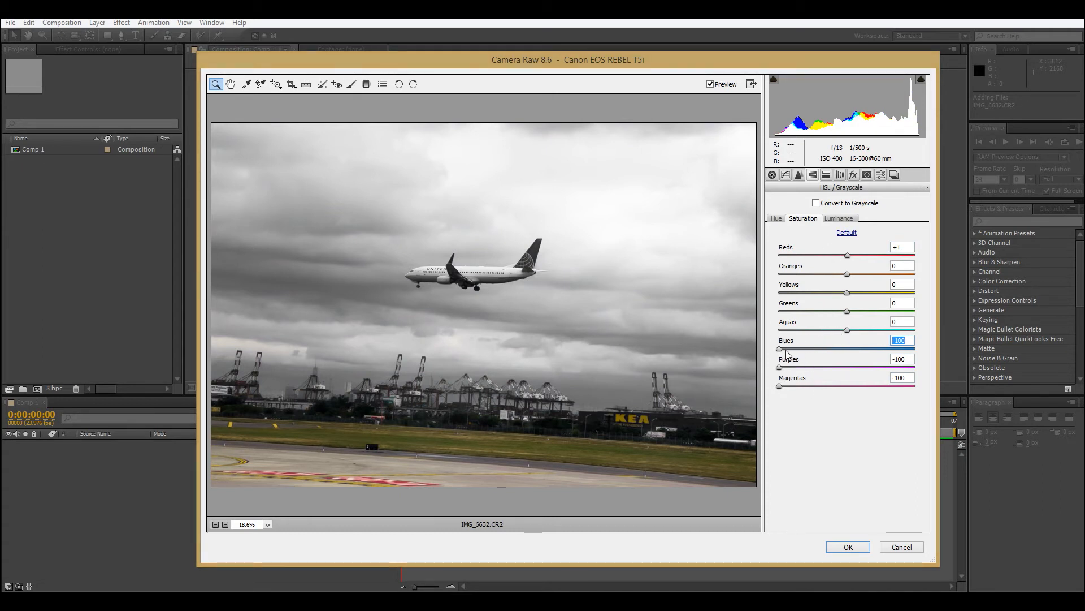
Set the HSL saturation of Oranges to -1, Blues to +3, Purples to +9 and Magentas to +7.
{"action": "left_click_drag", "start_coordinate": [847, 274], "coordinate": [847, 297]}
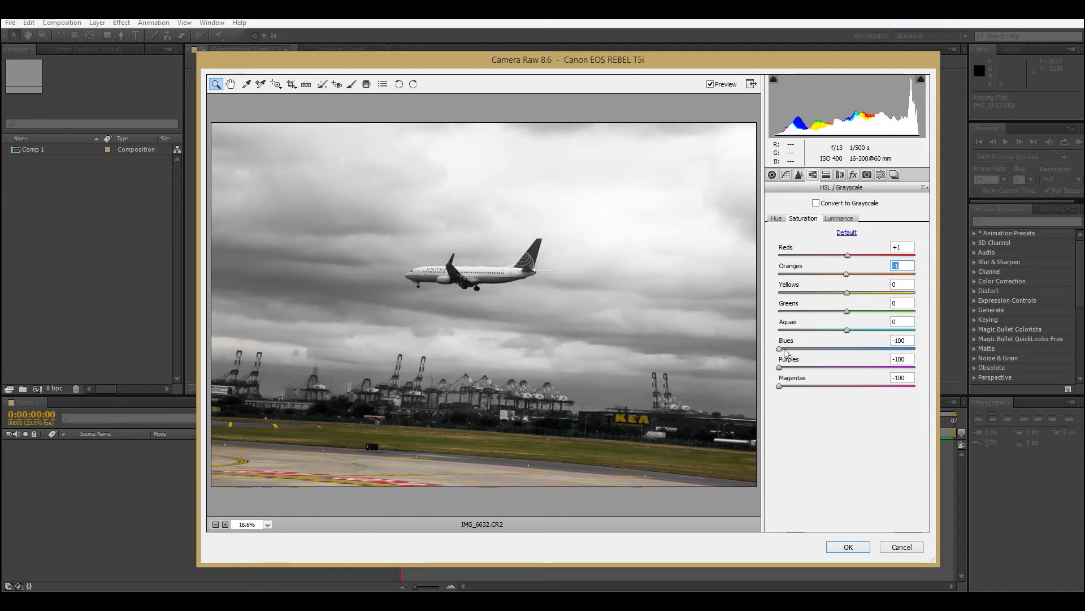
{"action": "left_click_drag", "start_coordinate": [785, 349], "coordinate": [849, 349]}
{"action": "left_click_drag", "start_coordinate": [780, 367], "coordinate": [853, 367]}
{"action": "left_click_drag", "start_coordinate": [780, 386], "coordinate": [859, 386]}
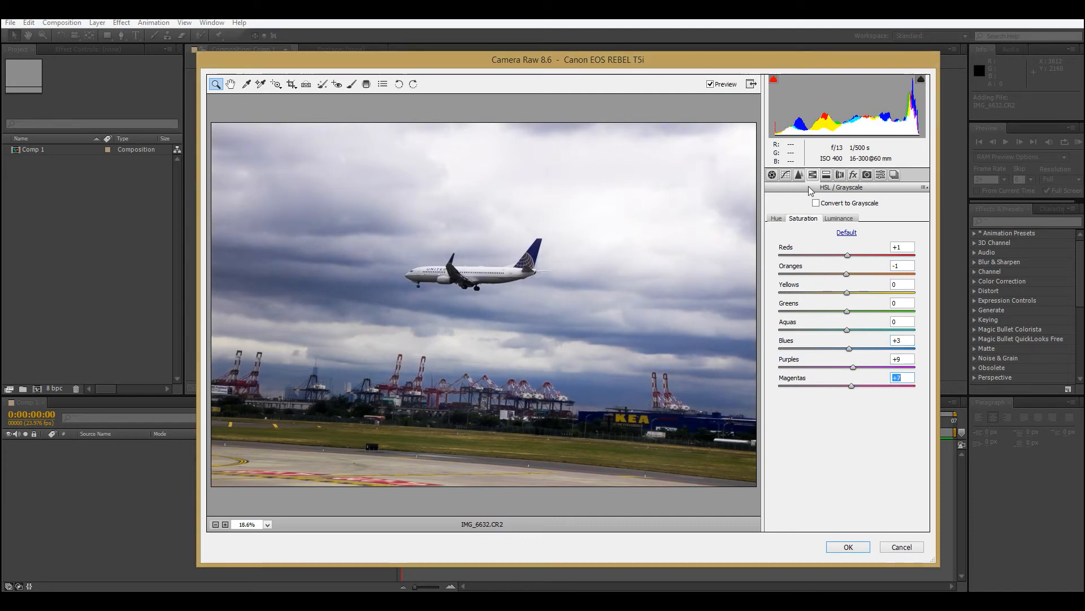
Try a Blues luminance of -100, settling on HSL luminance values of Reds +5, Oranges -4, Aquas -2 and Blues -3.
{"action": "left_click", "coordinate": [837, 220]}
{"action": "left_click_drag", "start_coordinate": [848, 256], "coordinate": [847, 278]}
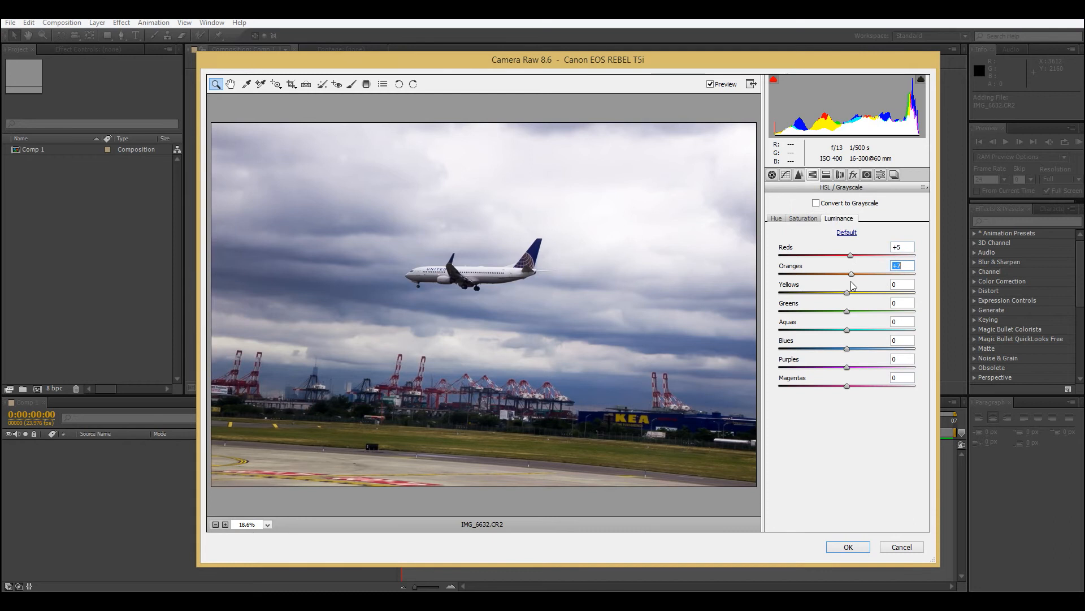
{"action": "left_click_drag", "start_coordinate": [844, 327], "coordinate": [749, 380]}
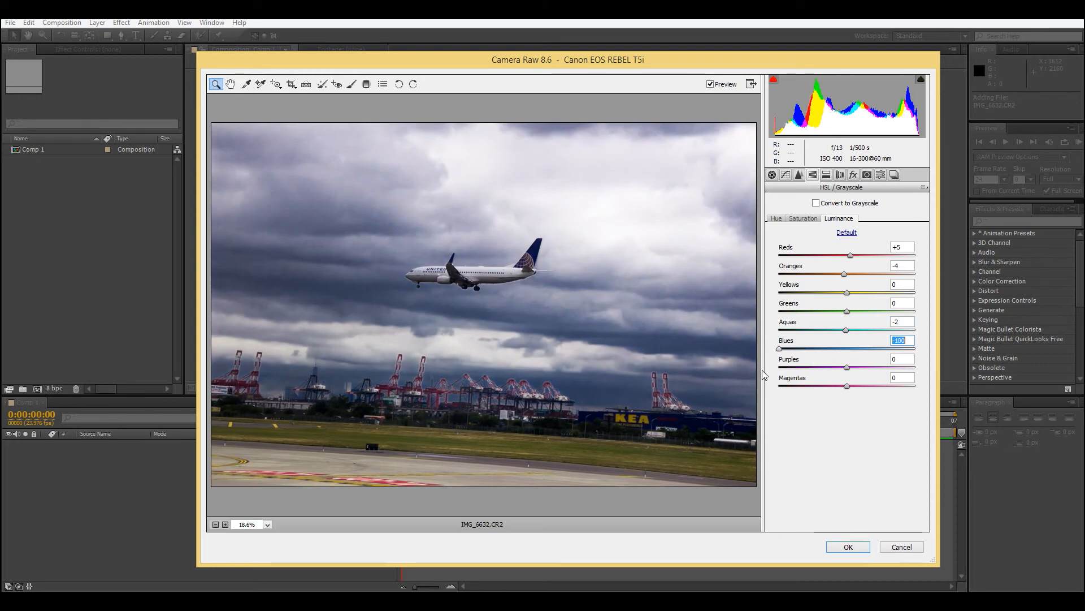
{"action": "left_click_drag", "start_coordinate": [779, 348], "coordinate": [846, 377]}
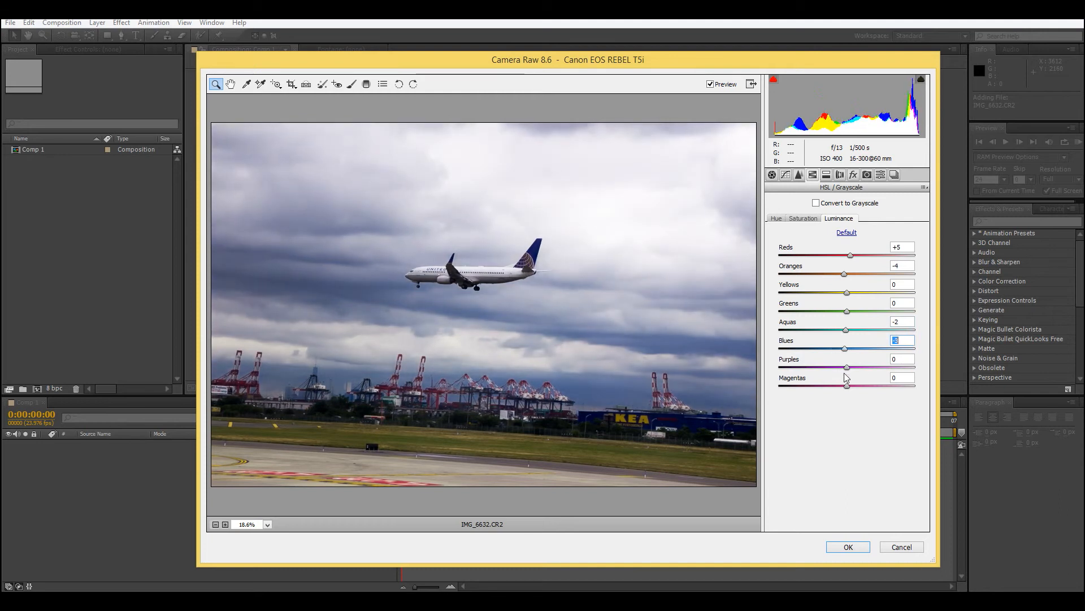
Convert the photo to grayscale, trying the Blues mix at -77 and -1 and switching back to colour to compare.
{"action": "left_click", "coordinate": [805, 219]}
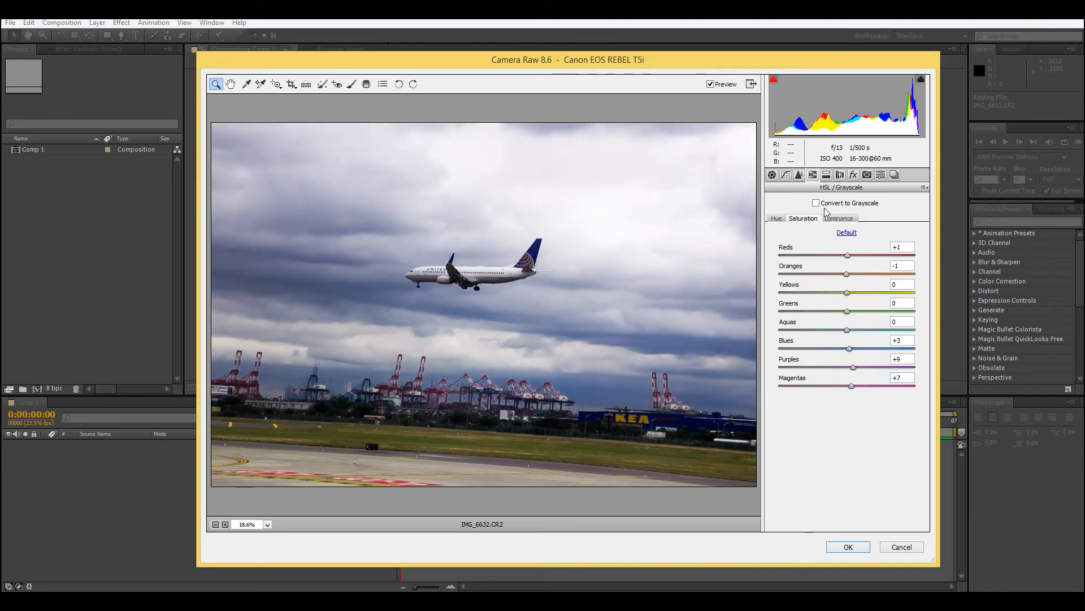
{"action": "left_click", "coordinate": [817, 203]}
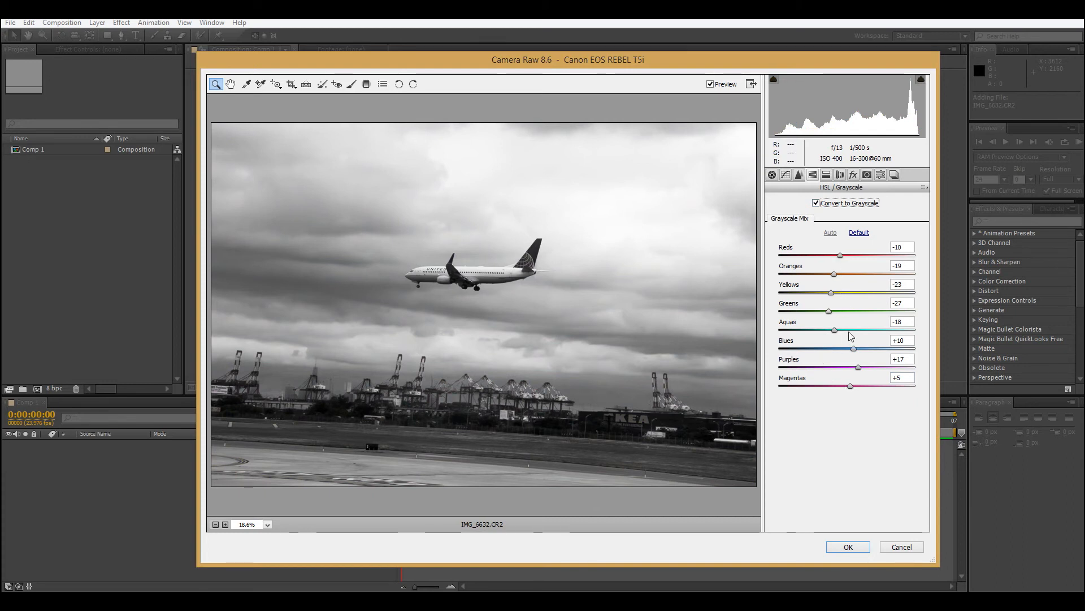
{"action": "left_click_drag", "start_coordinate": [853, 350], "coordinate": [832, 369]}
{"action": "key", "text": "ctrl+z"}
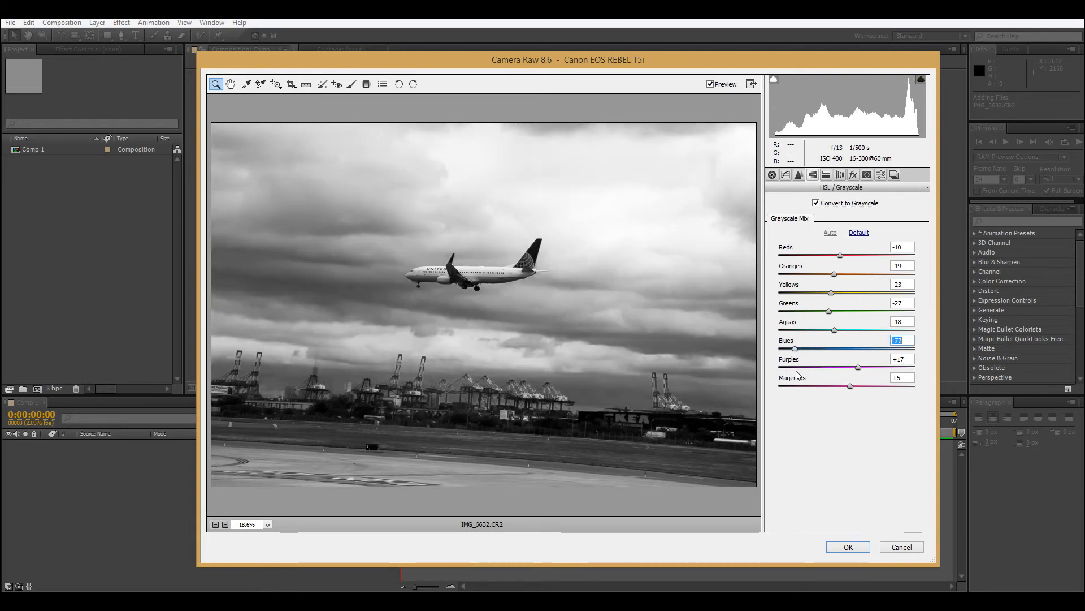
{"action": "left_click_drag", "start_coordinate": [854, 348], "coordinate": [851, 372]}
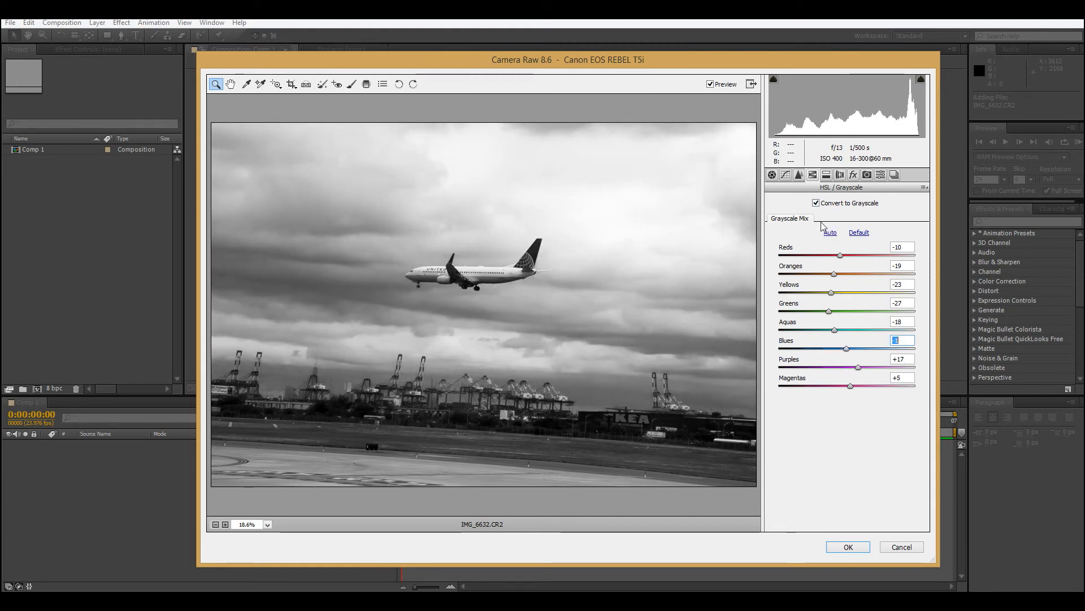
{"action": "left_click", "coordinate": [817, 204]}
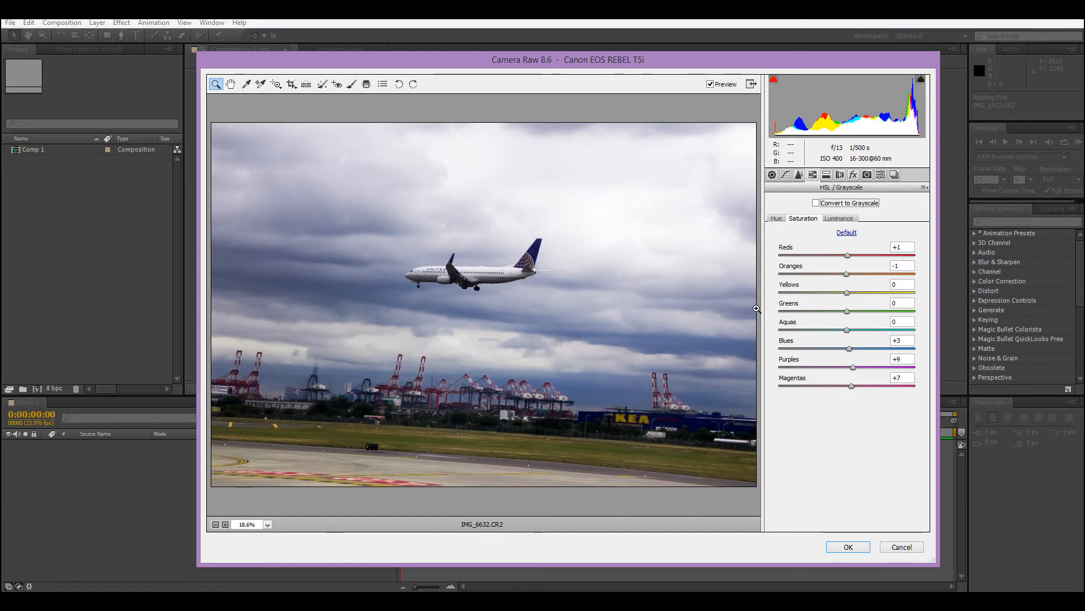
{"action": "left_click", "coordinate": [817, 203]}
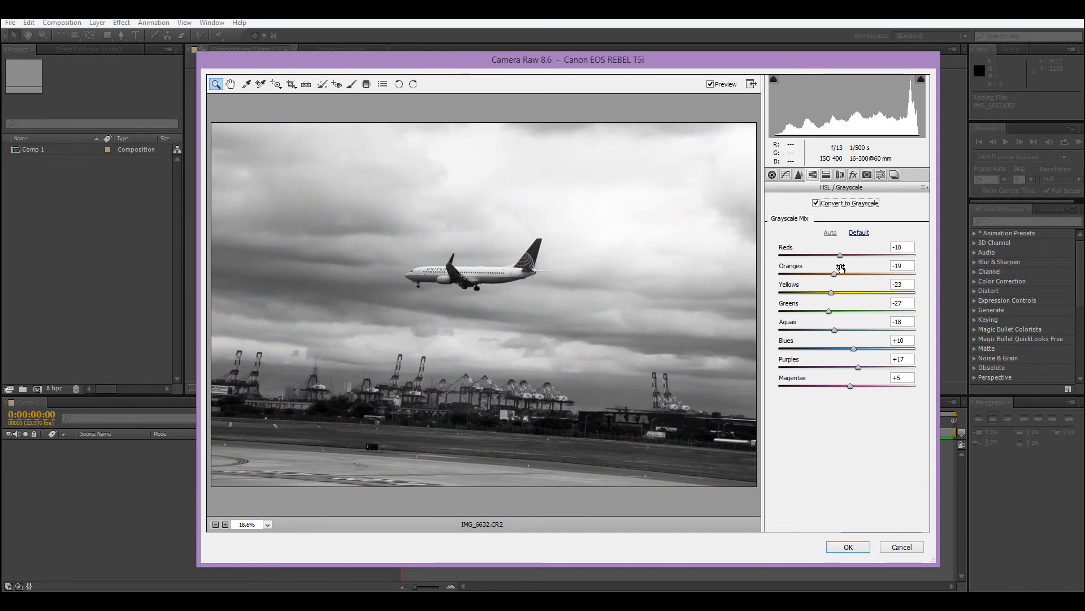
Try grayscale mix values of -7 for Reds and +24 for Yellows.
{"action": "left_click_drag", "start_coordinate": [847, 257], "coordinate": [845, 270]}
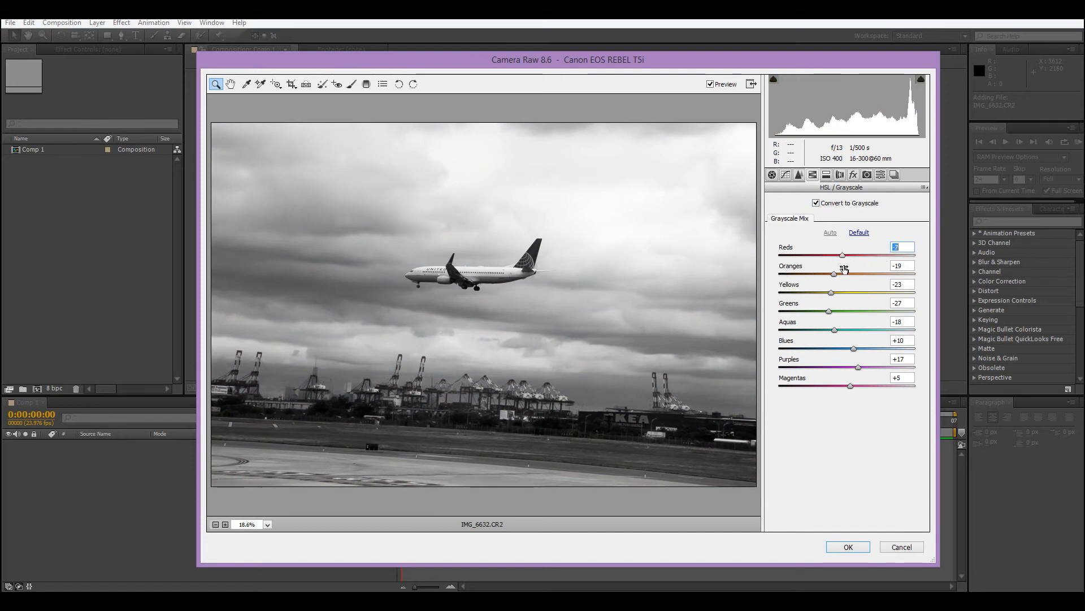
{"action": "left_click_drag", "start_coordinate": [832, 332], "coordinate": [822, 338]}
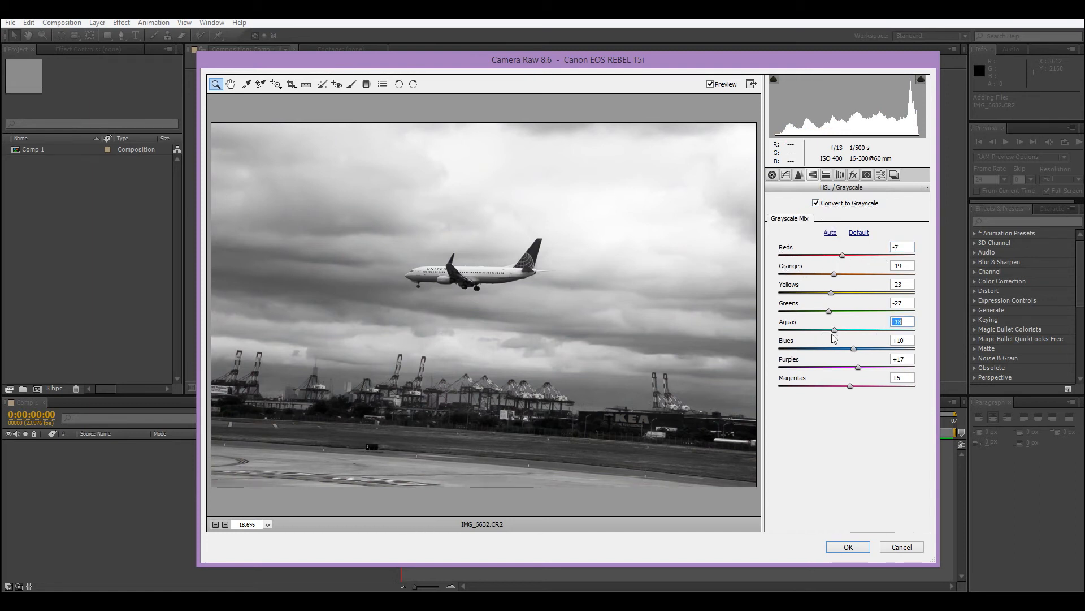
{"action": "left_click_drag", "start_coordinate": [832, 292], "coordinate": [863, 300]}
Turn off the grayscale conversion and set the HSL hue of Reds to -6, Yellows to -21 and Blues to -21.
{"action": "left_click", "coordinate": [840, 176]}
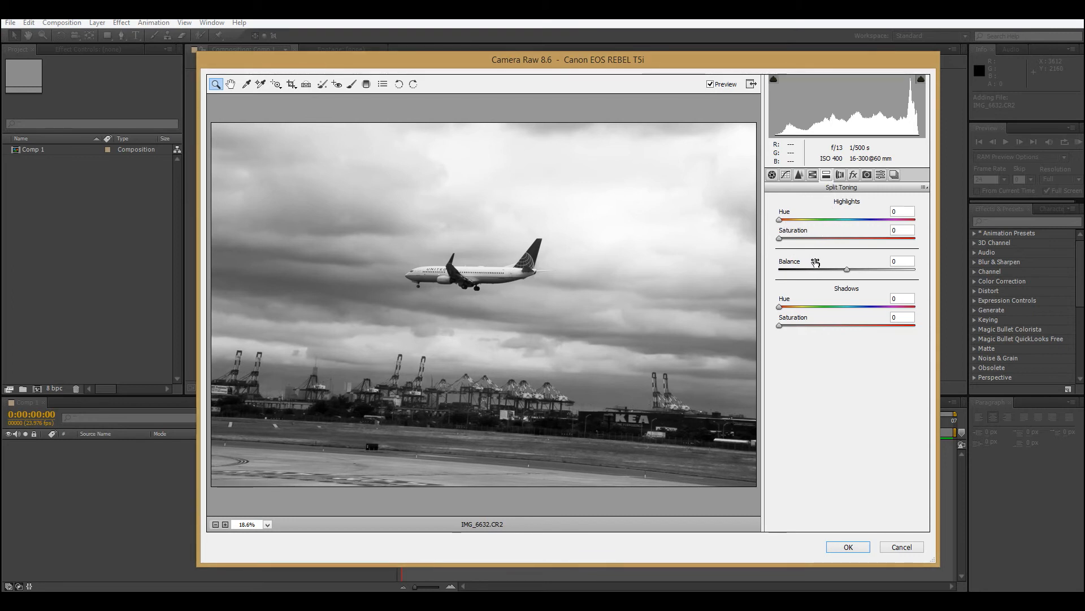
{"action": "left_click", "coordinate": [799, 176]}
{"action": "left_click", "coordinate": [810, 178]}
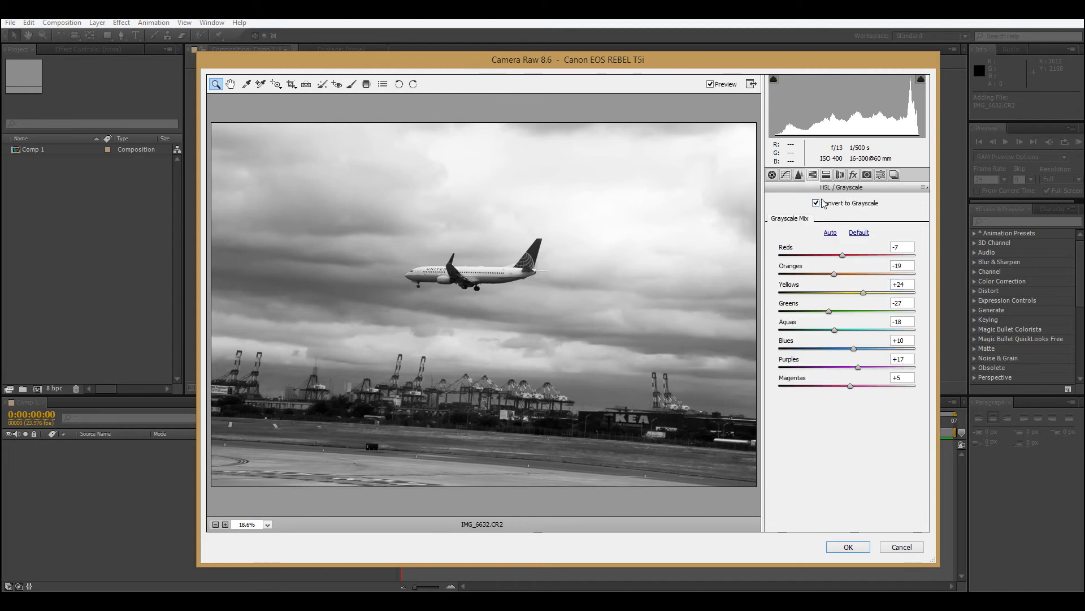
{"action": "left_click", "coordinate": [816, 203]}
{"action": "left_click", "coordinate": [777, 219]}
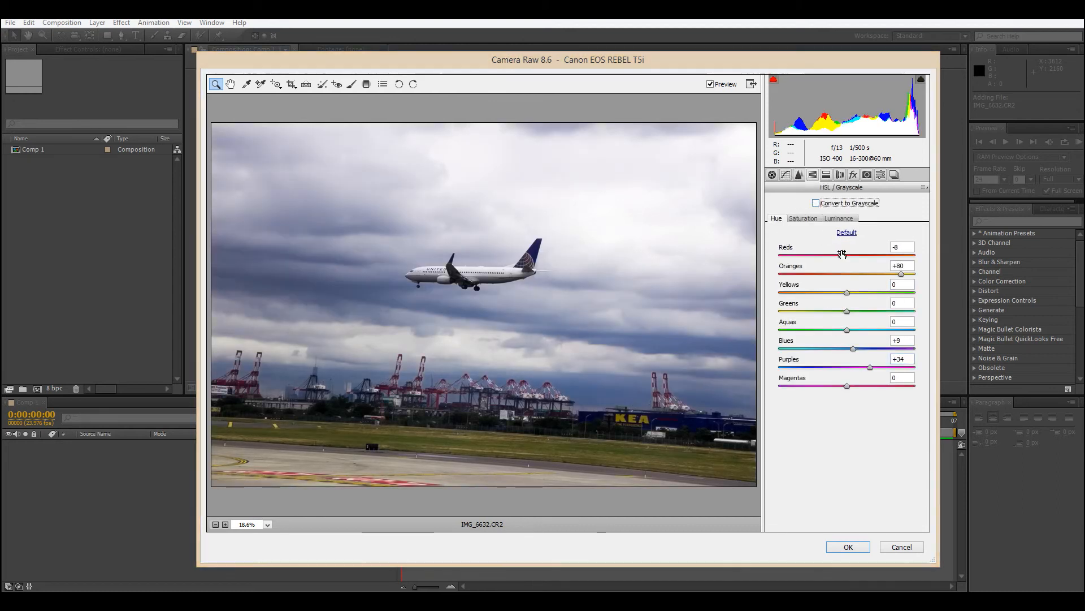
{"action": "left_click_drag", "start_coordinate": [870, 268], "coordinate": [833, 345]}
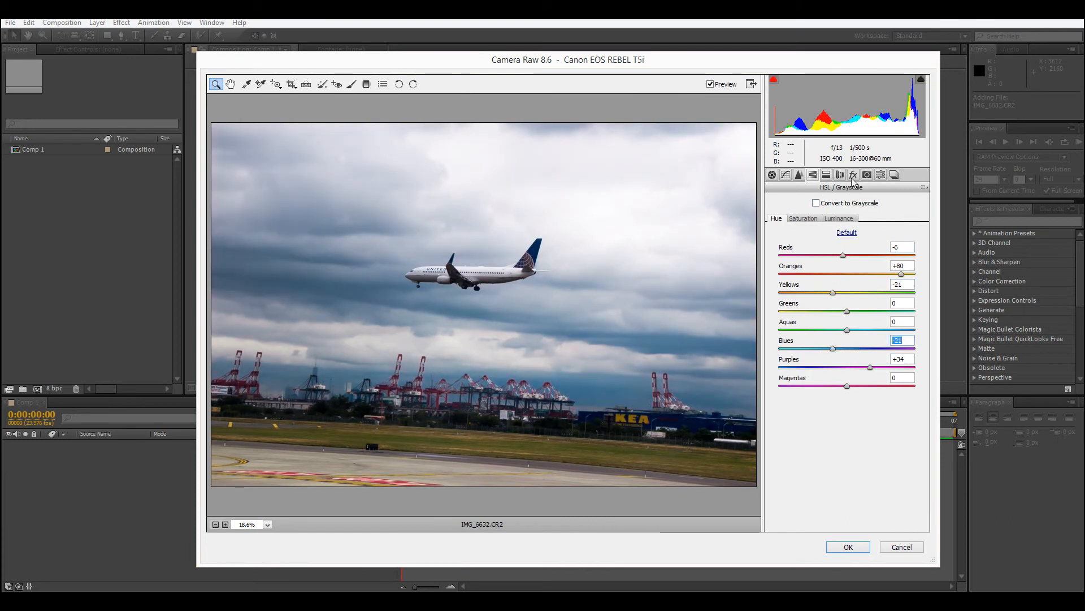
Try split toning with a highlights hue of 203 and saturation of 78, and a shadows hue of 360 with saturation 0.
{"action": "left_click", "coordinate": [853, 178]}
{"action": "left_click", "coordinate": [840, 178]}
{"action": "left_click", "coordinate": [827, 178]}
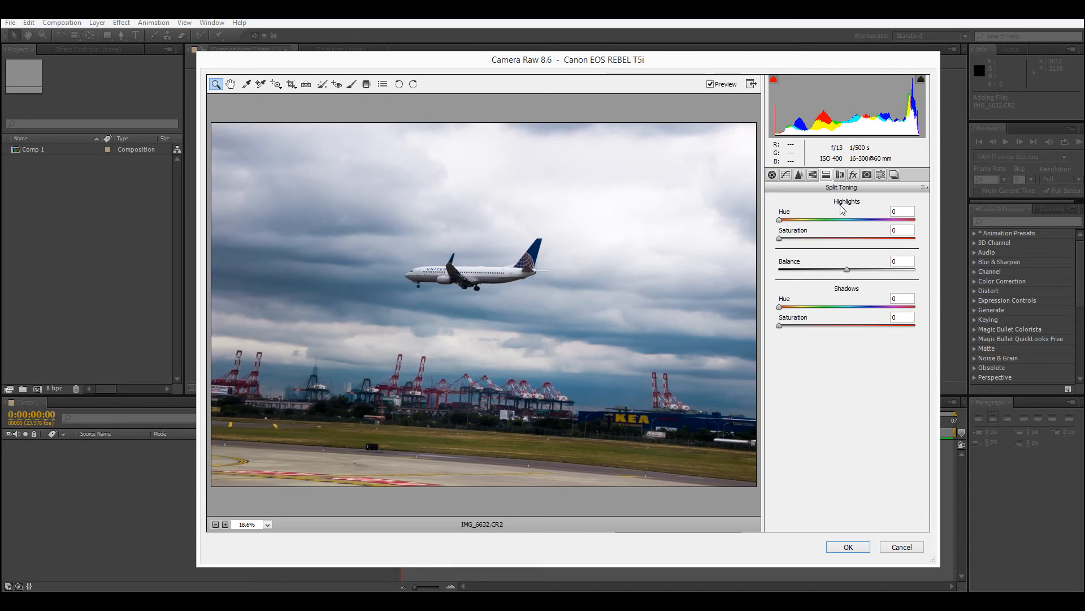
{"action": "left_click_drag", "start_coordinate": [779, 219], "coordinate": [856, 220]}
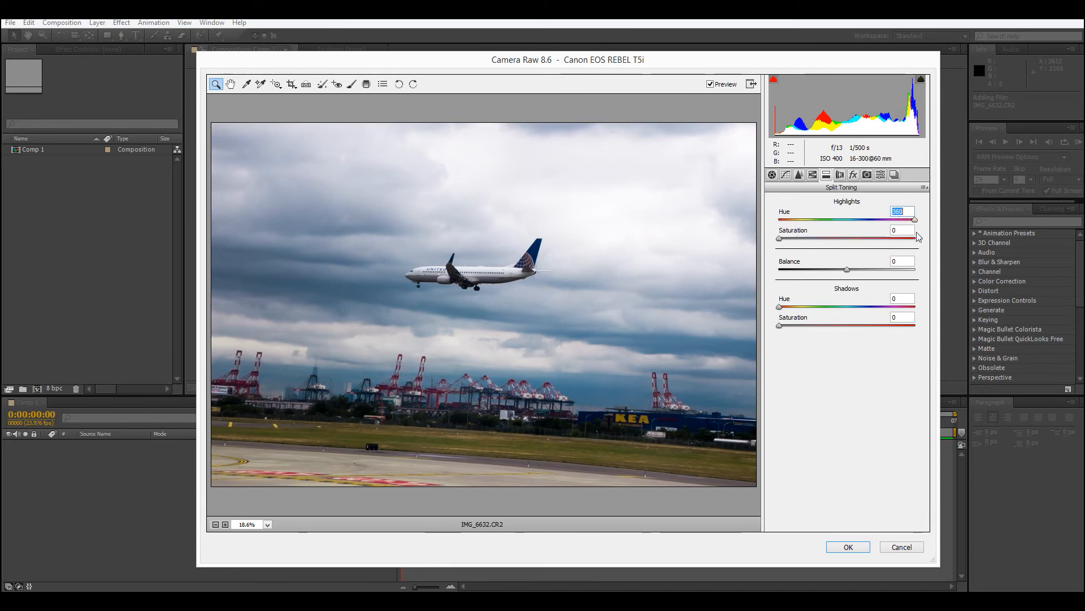
{"action": "left_click_drag", "start_coordinate": [779, 238], "coordinate": [884, 239]}
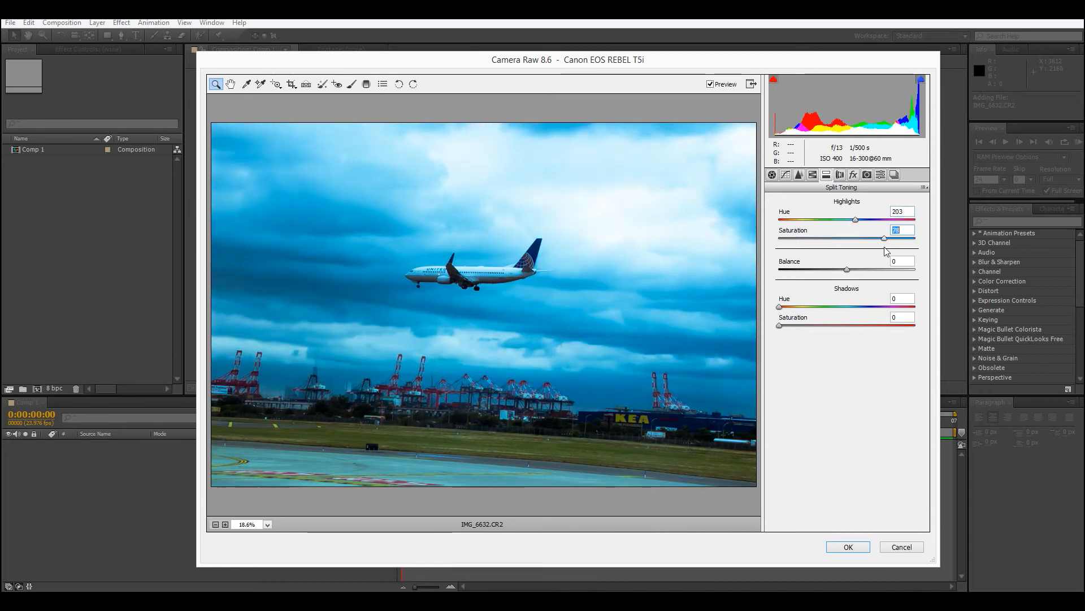
{"action": "left_click_drag", "start_coordinate": [780, 306], "coordinate": [905, 306]}
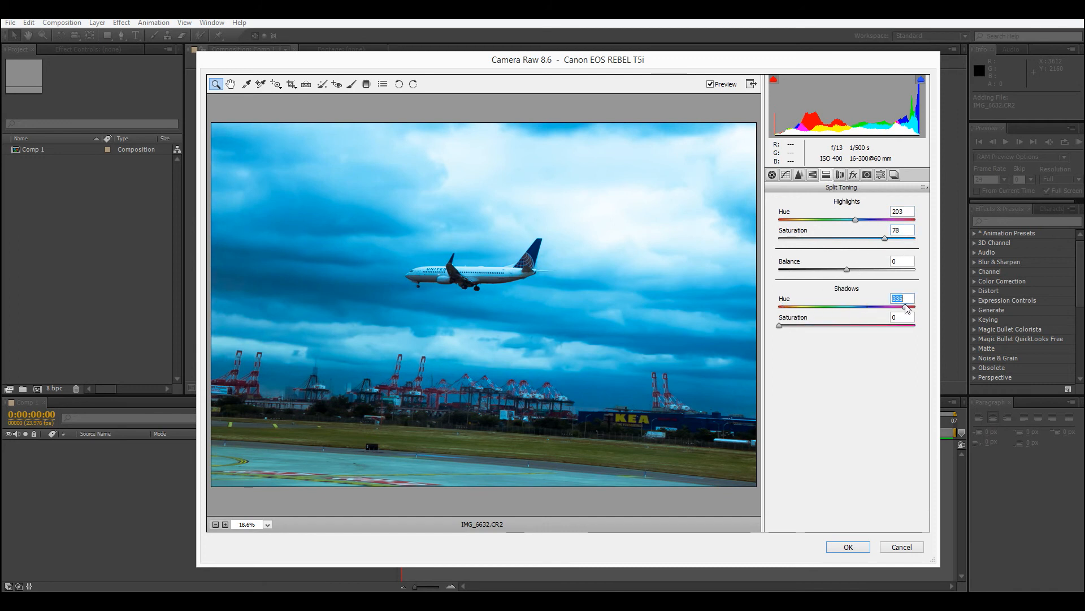
{"action": "left_click_drag", "start_coordinate": [799, 330], "coordinate": [871, 340]}
{"action": "type", "text": "0"}
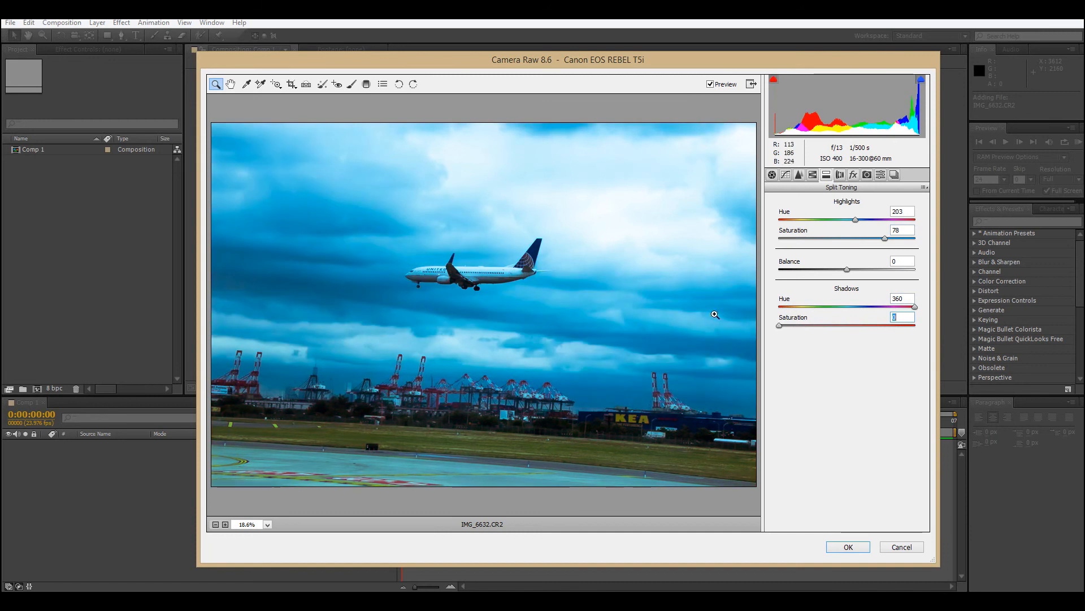
Reset the split toning shadows hue and the highlights hue and saturation to 0.
{"action": "double_click", "coordinate": [915, 306]}
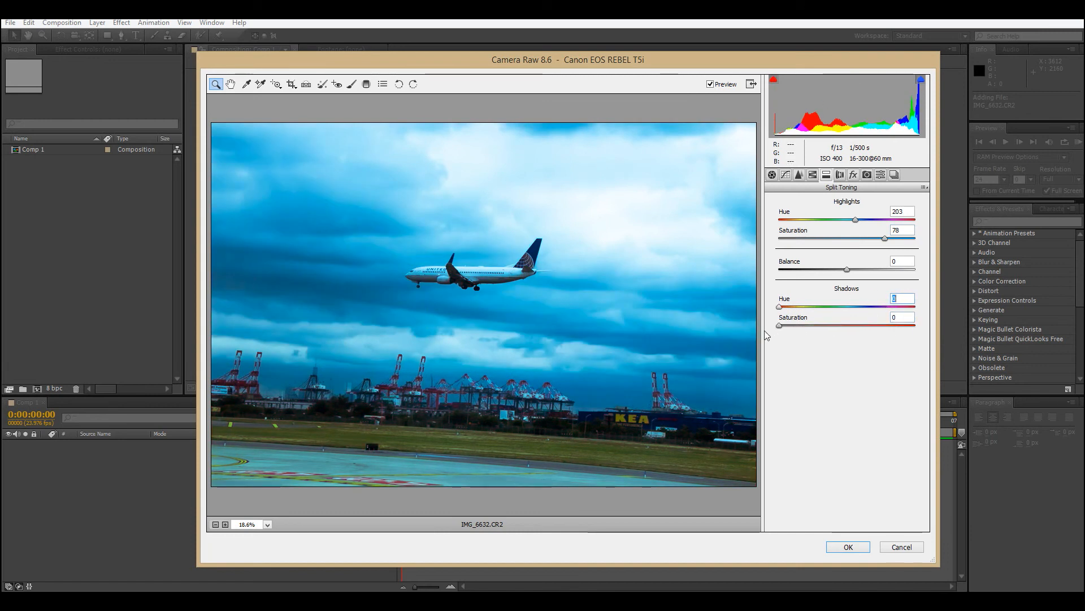
{"action": "double_click", "coordinate": [885, 239]}
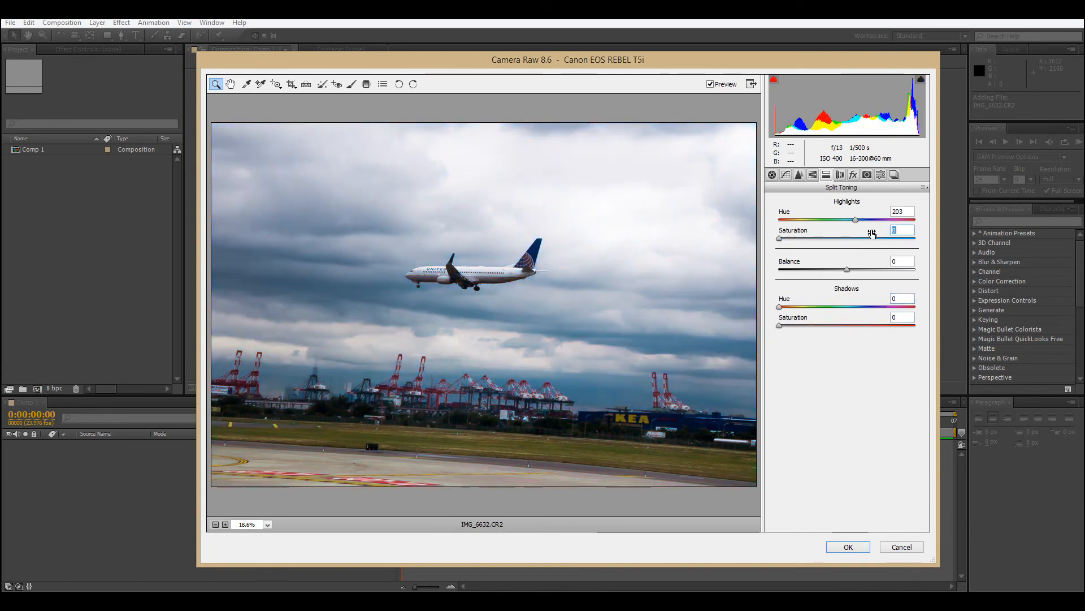
{"action": "left_click_drag", "start_coordinate": [858, 225], "coordinate": [764, 269]}
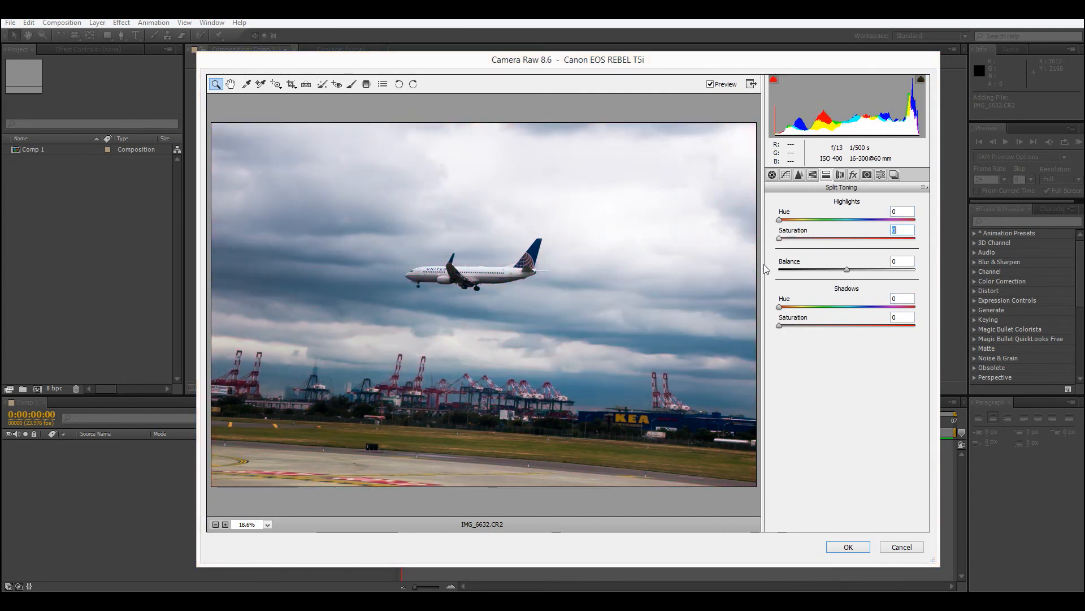
Enable lens profile corrections for the Tamron 16-300mm F/3.5-6.3 lens, with distortion correction at 24 and vignetting correction at 124.
{"action": "left_click", "coordinate": [841, 176]}
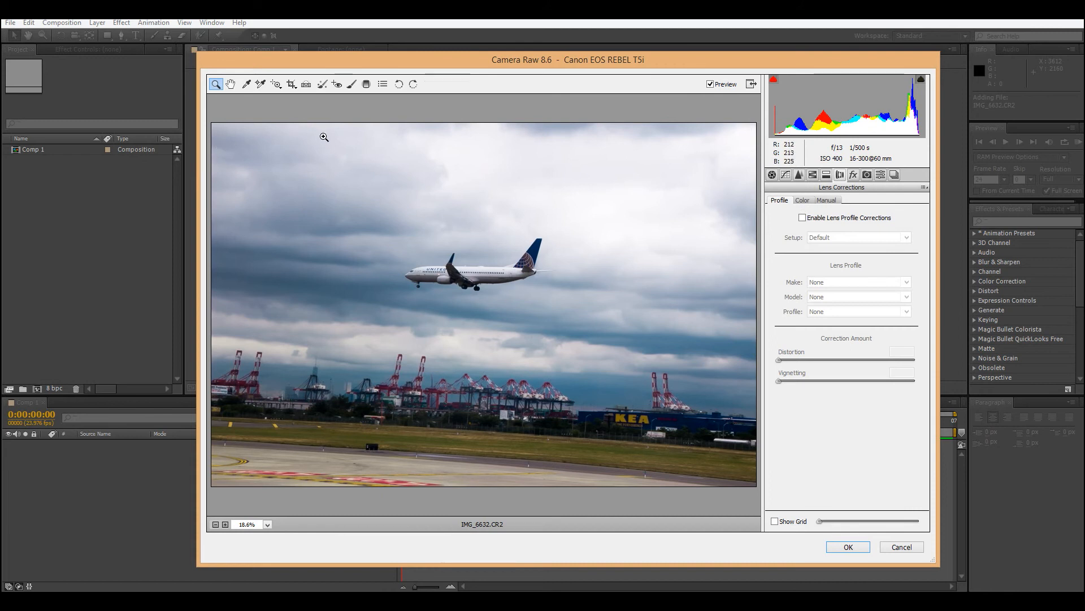
{"action": "left_click", "coordinate": [809, 218]}
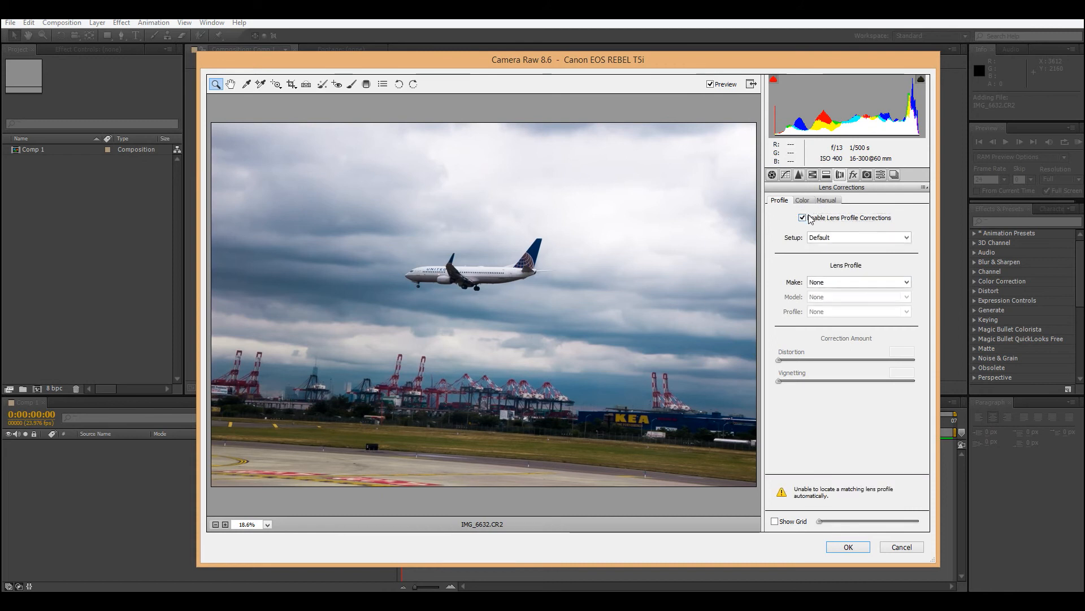
{"action": "left_click", "coordinate": [820, 286]}
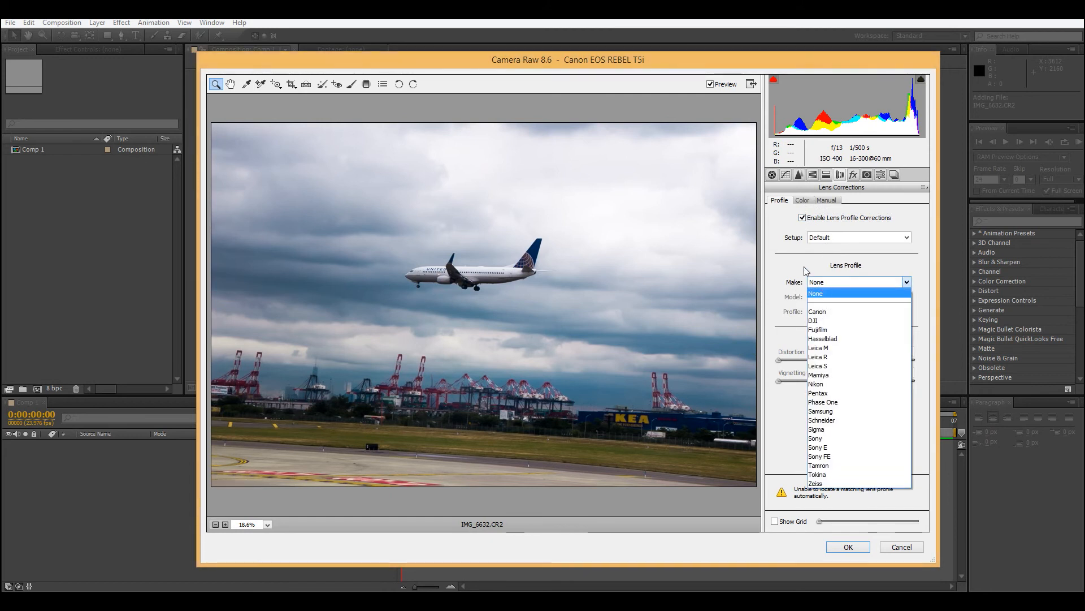
{"action": "left_click", "coordinate": [841, 469]}
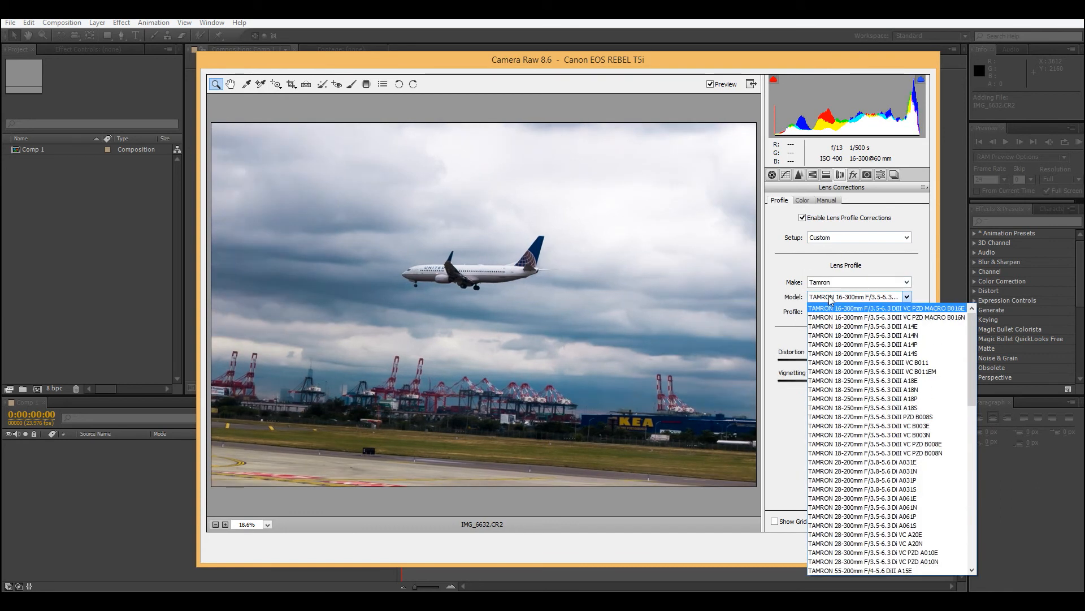
{"action": "left_click", "coordinate": [791, 291]}
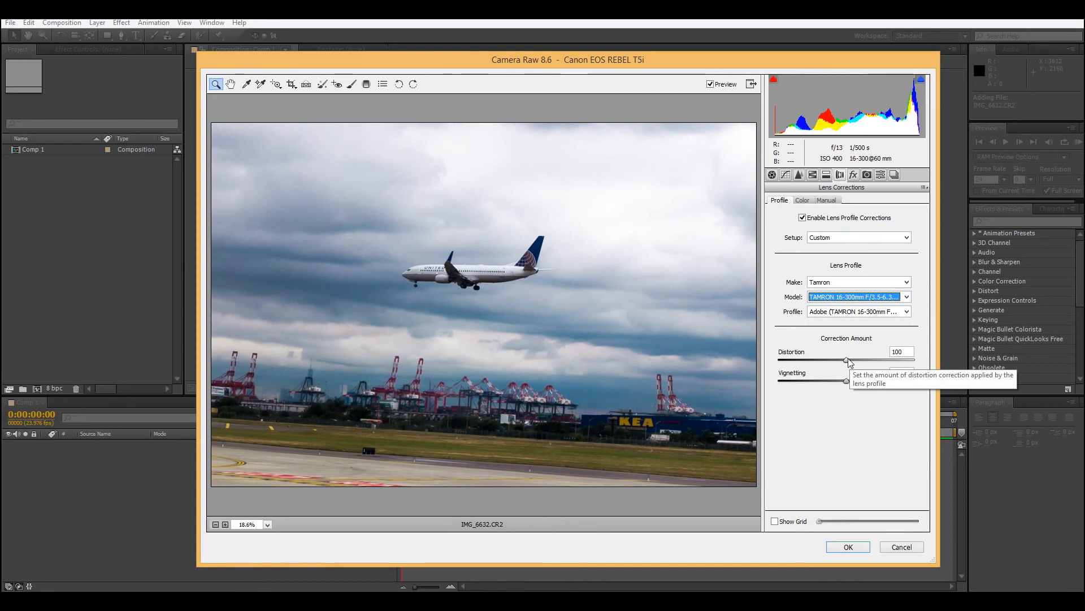
{"action": "left_click_drag", "start_coordinate": [846, 360], "coordinate": [745, 377]}
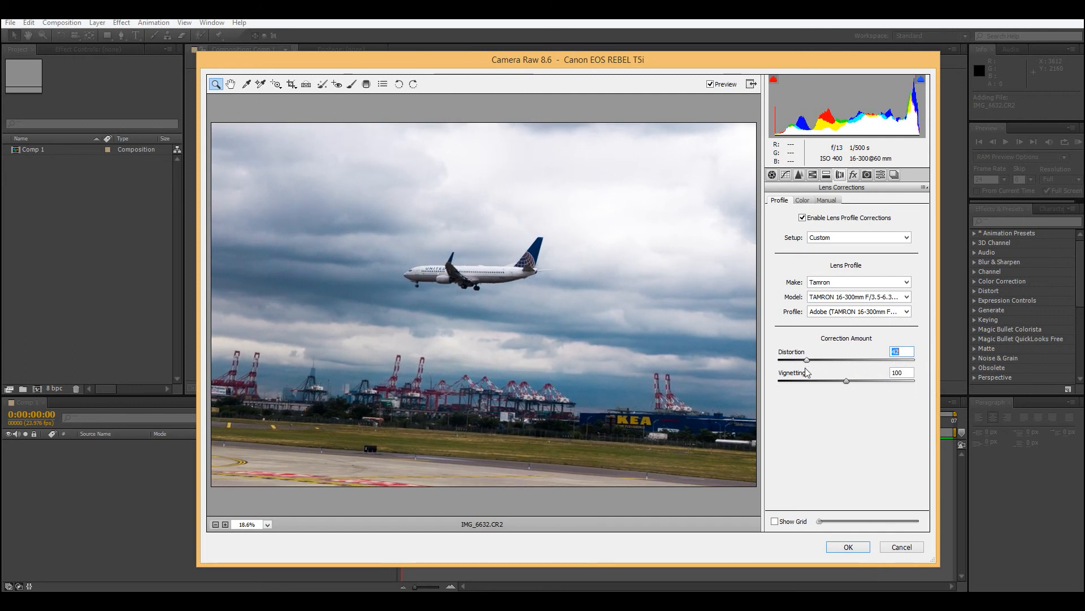
{"action": "left_click_drag", "start_coordinate": [846, 381], "coordinate": [864, 399]}
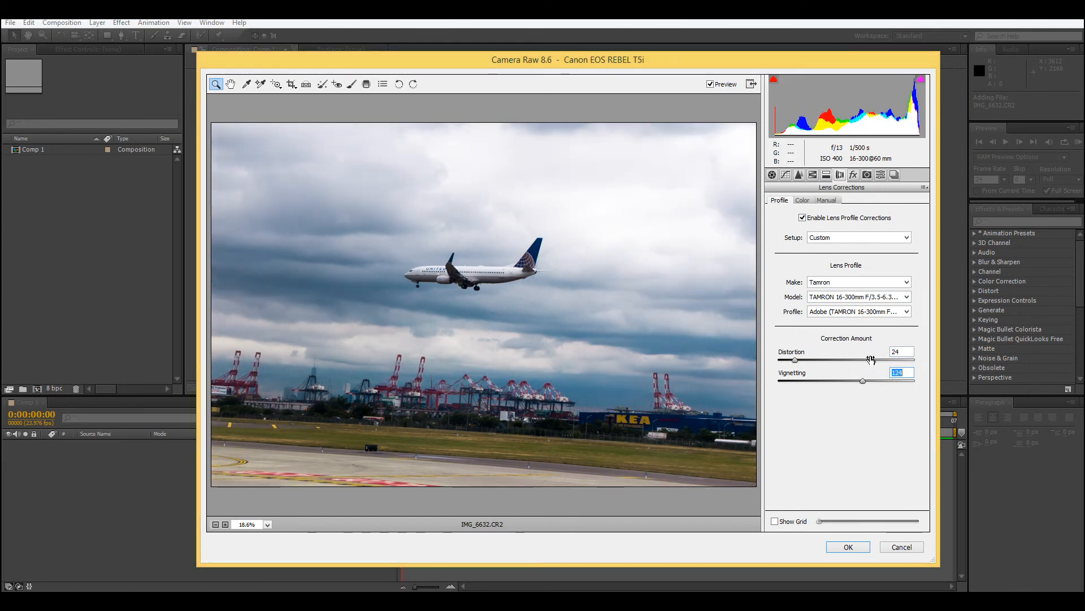
Inspect the harbour cranes at 100% and enable chromatic aberration removal in the lens corrections.
{"action": "left_click", "coordinate": [805, 203]}
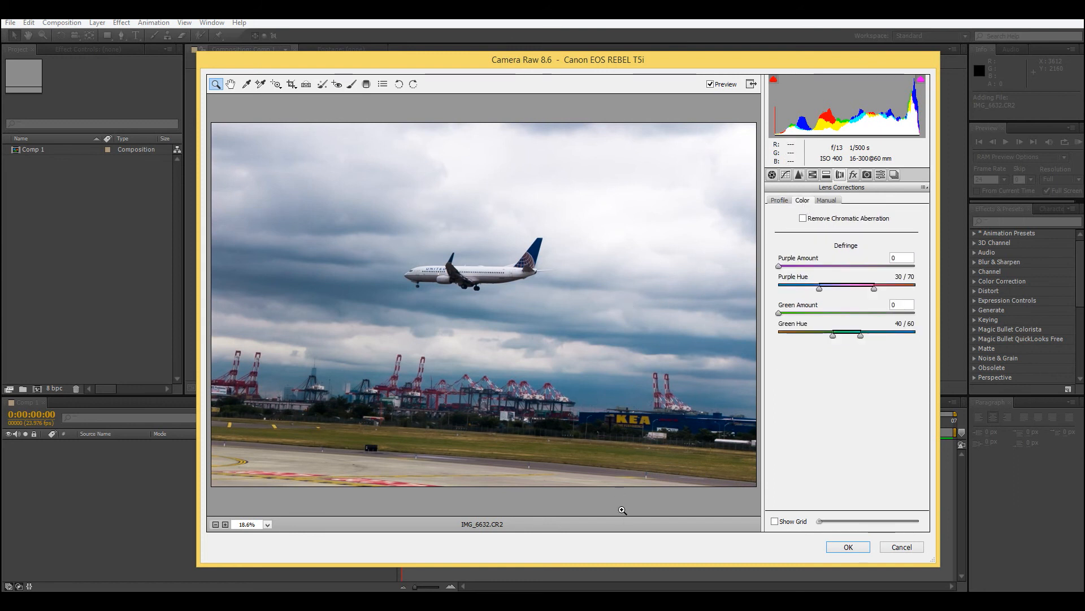
{"action": "left_click", "coordinate": [475, 384]}
{"action": "left_click", "coordinate": [497, 313]}
{"action": "left_click", "coordinate": [467, 342]}
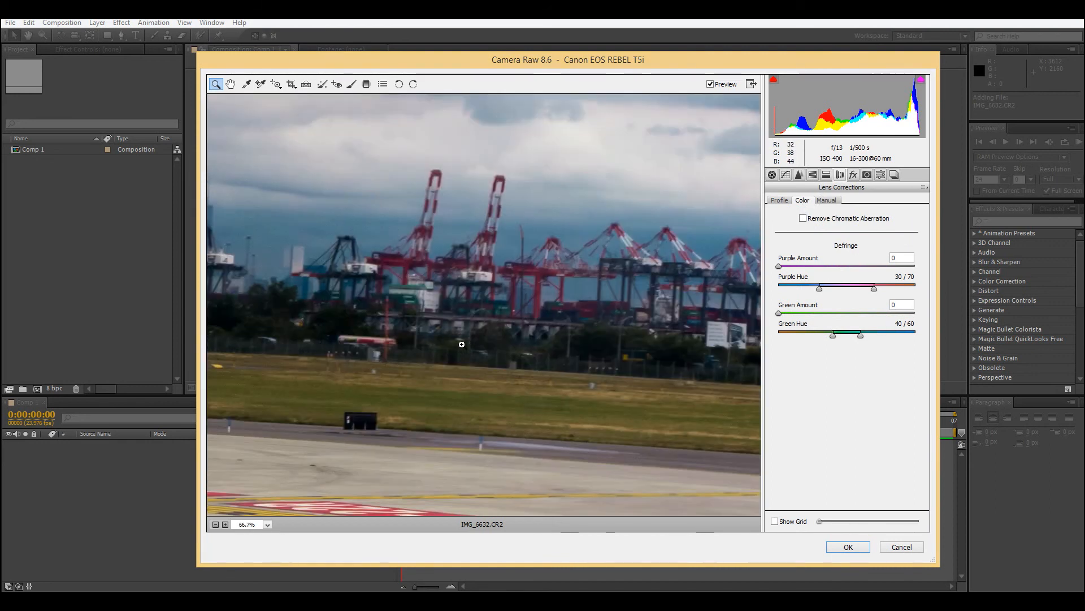
{"action": "left_click", "coordinate": [455, 433]}
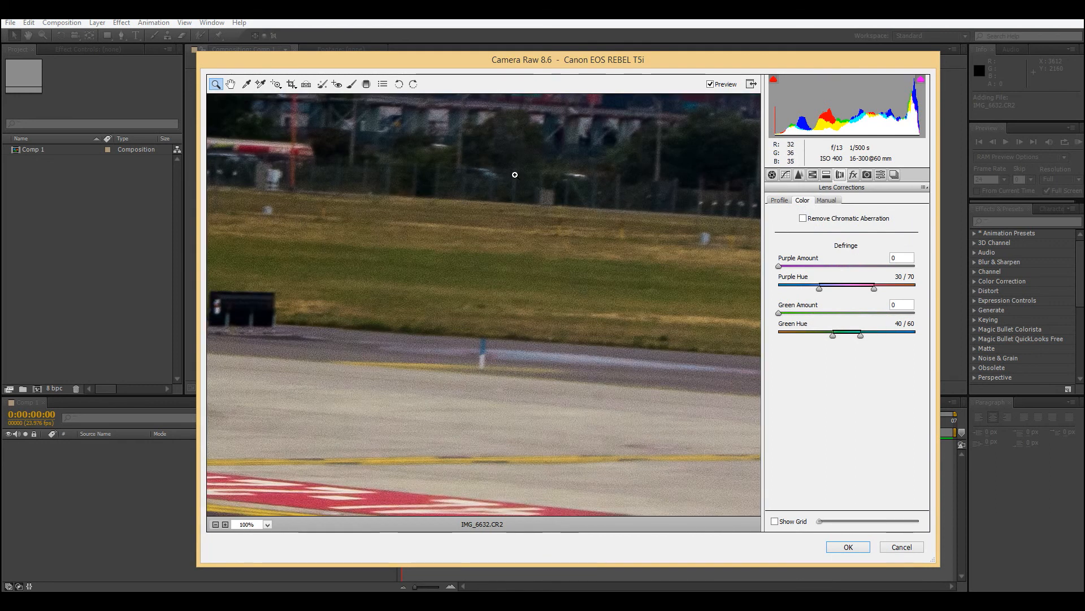
{"action": "left_click", "coordinate": [231, 83]}
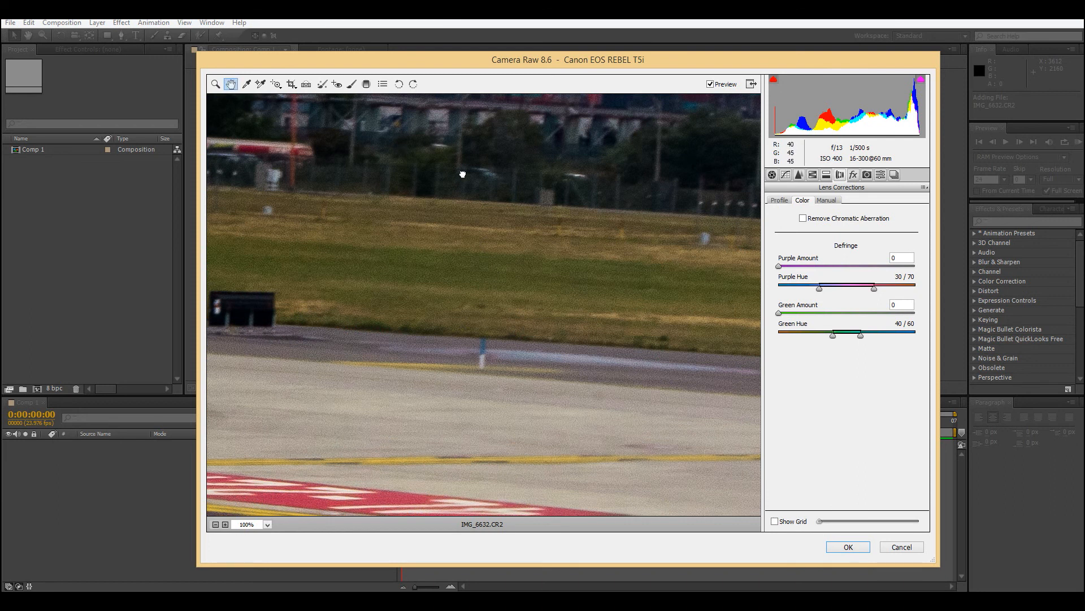
{"action": "left_click_drag", "start_coordinate": [449, 146], "coordinate": [484, 365]}
{"action": "left_click_drag", "start_coordinate": [485, 254], "coordinate": [494, 393]}
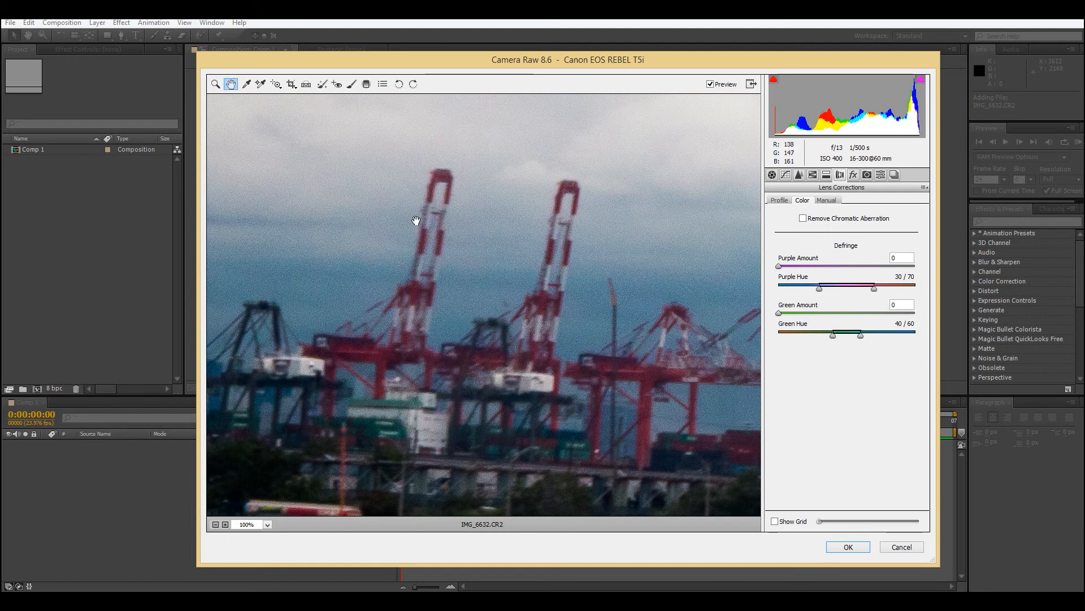
{"action": "left_click", "coordinate": [804, 219]}
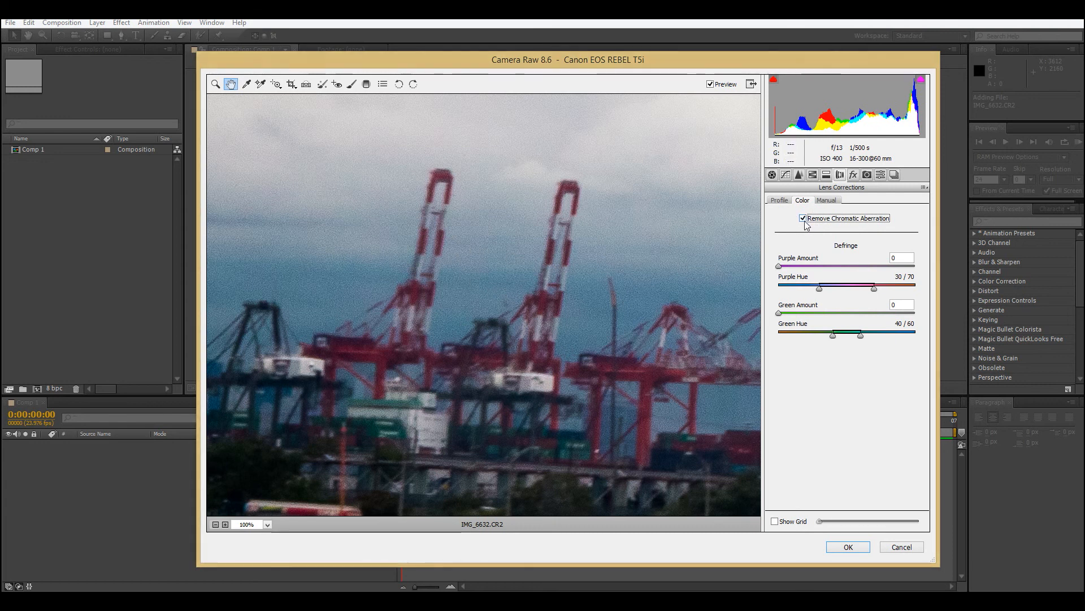
Add film grain to the photo with an amount of 80.
{"action": "left_click", "coordinate": [835, 202]}
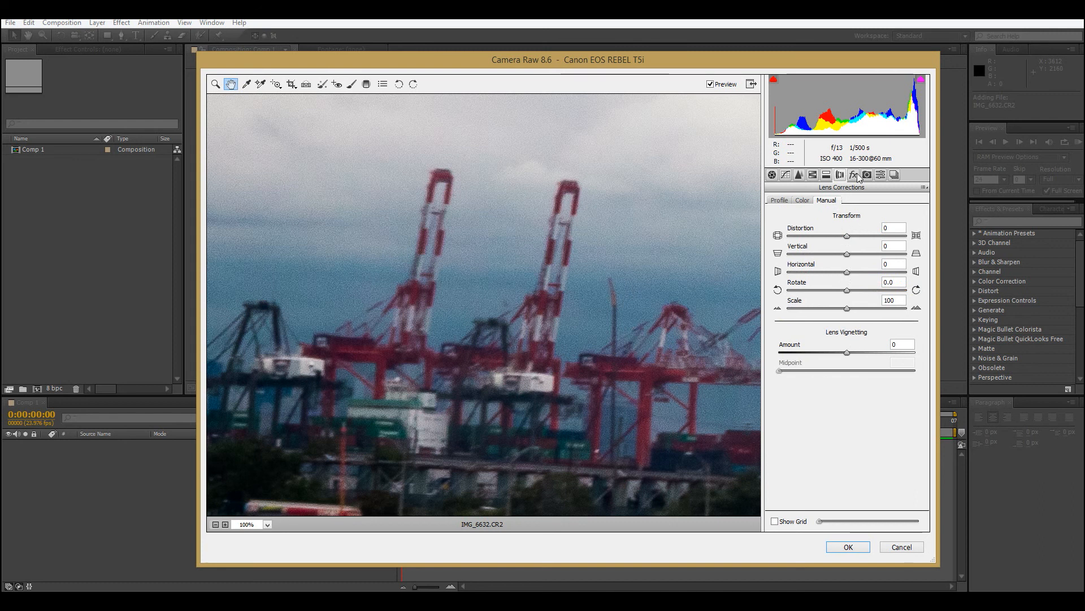
{"action": "left_click", "coordinate": [853, 175]}
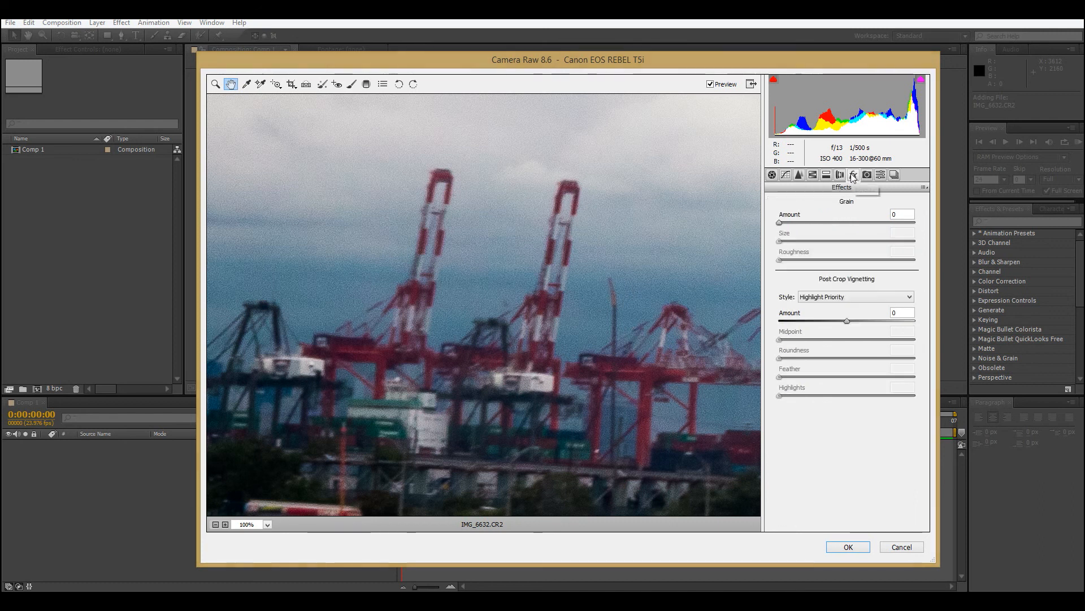
{"action": "left_click_drag", "start_coordinate": [780, 223], "coordinate": [887, 235]}
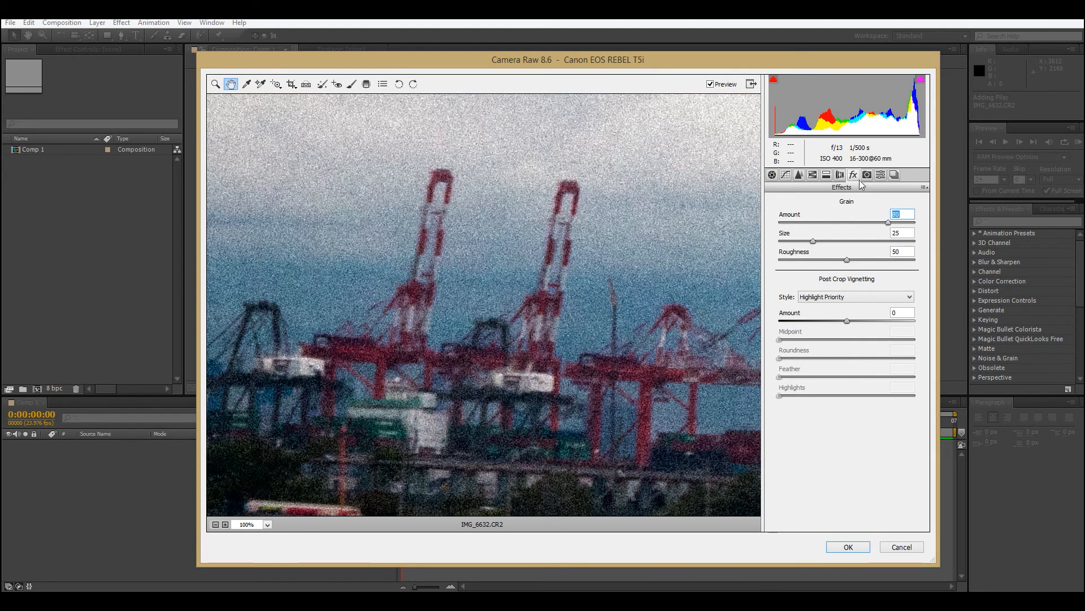
Review the snapshots and basic settings, and examine the grainy photo up close and at 25% zoom.
{"action": "left_click", "coordinate": [867, 174]}
{"action": "left_click", "coordinate": [894, 175]}
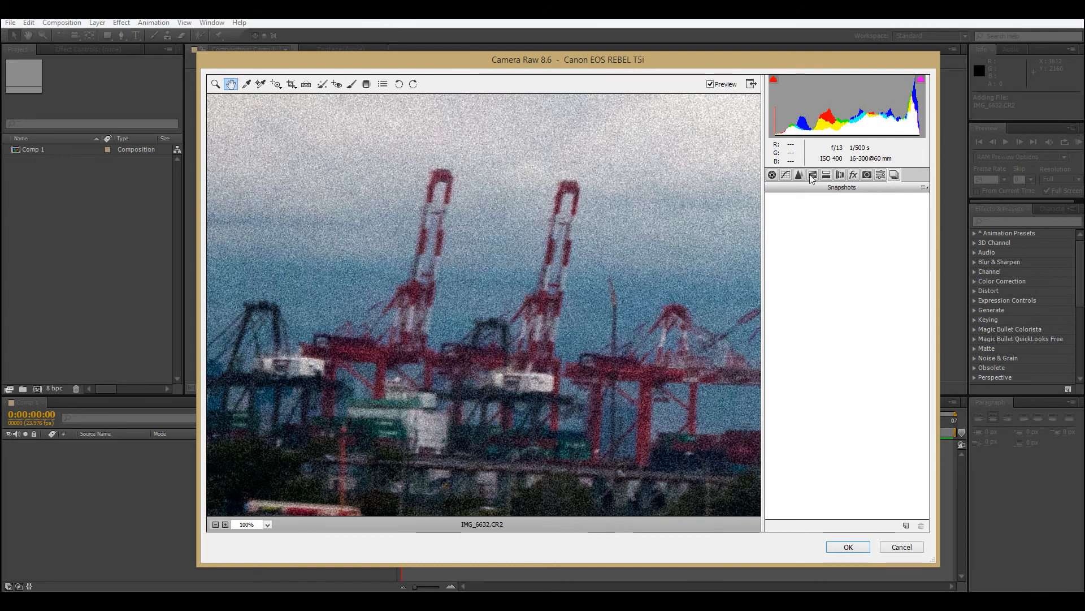
{"action": "left_click", "coordinate": [772, 175]}
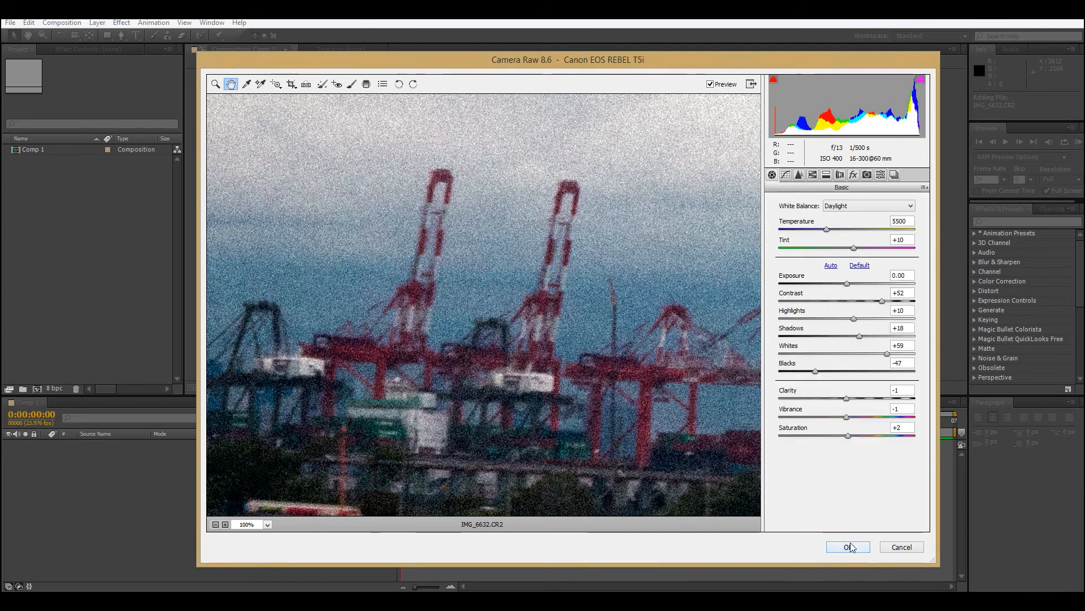
{"action": "left_click_drag", "start_coordinate": [513, 412], "coordinate": [655, 311]}
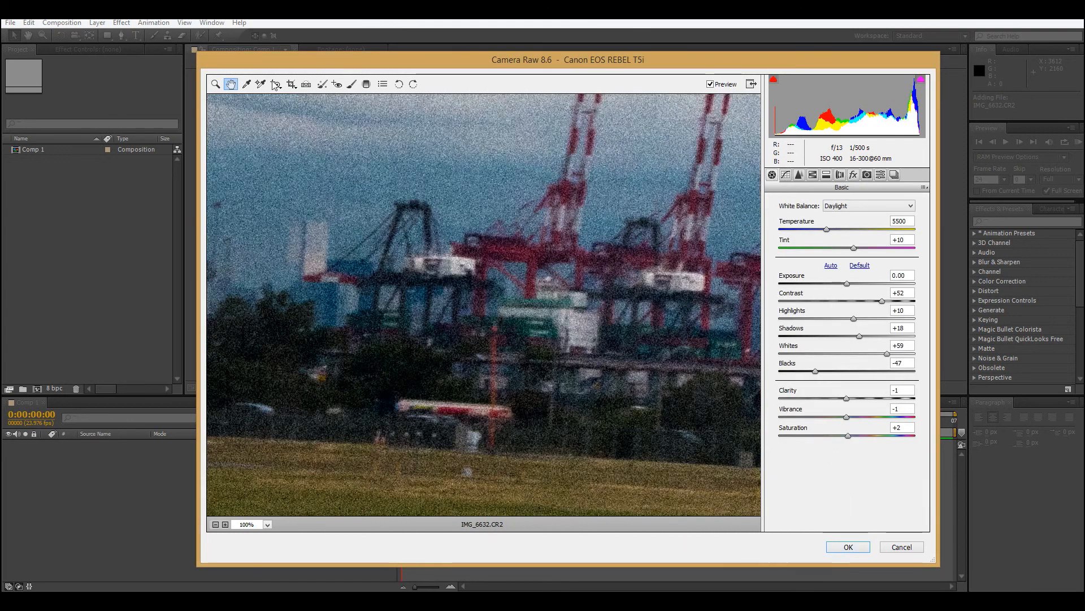
{"action": "left_click", "coordinate": [216, 84]}
{"action": "left_click_drag", "start_coordinate": [397, 388], "coordinate": [783, 232]}
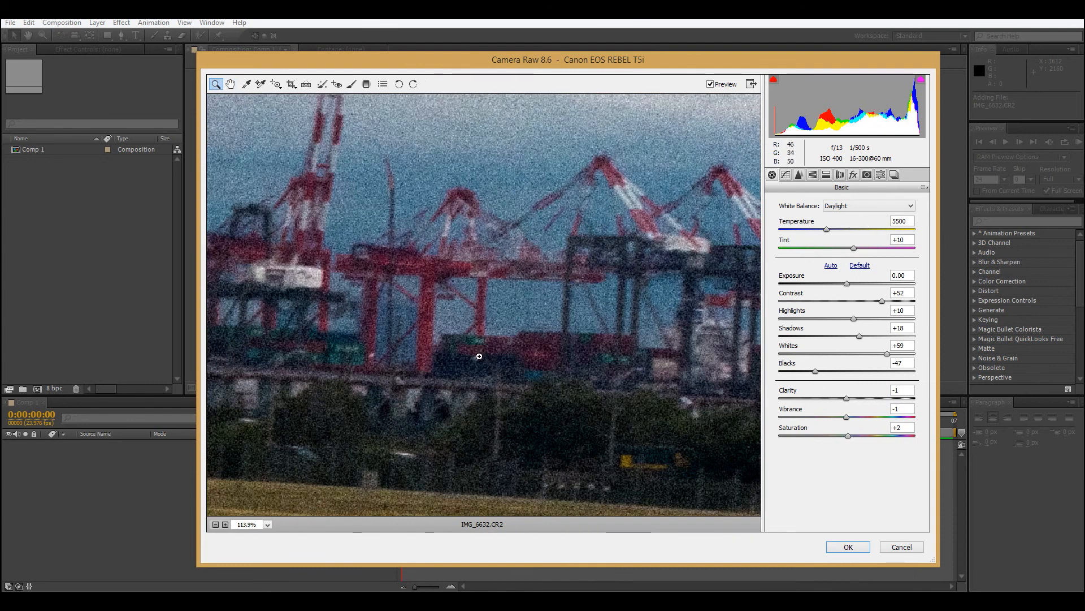
{"action": "left_click", "coordinate": [215, 524]}
{"action": "left_click", "coordinate": [215, 524]}
{"action": "left_click", "coordinate": [215, 524]}
{"action": "left_click", "coordinate": [215, 524]}
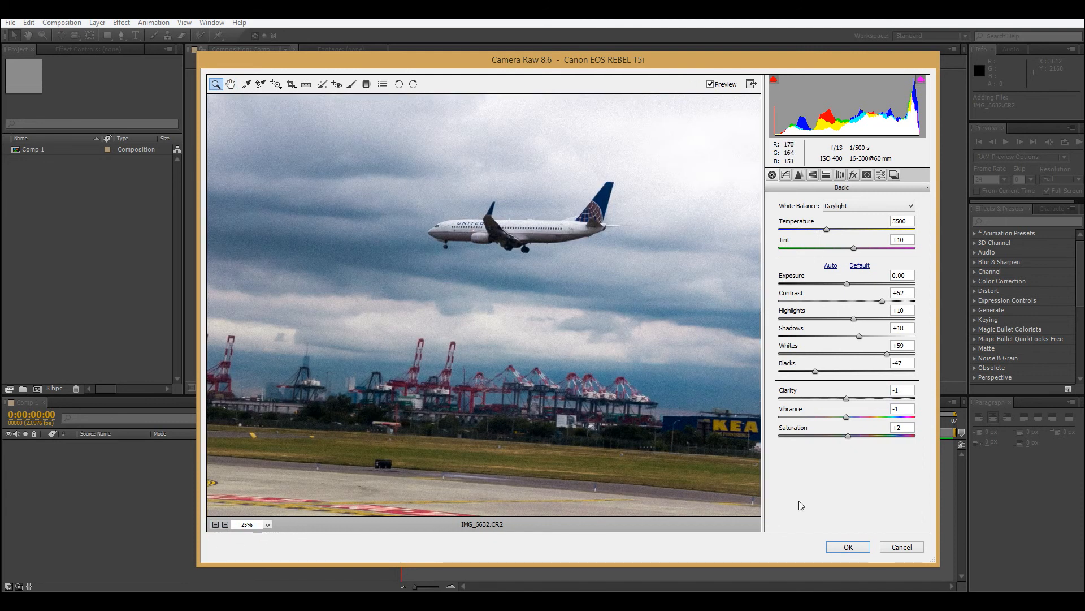
Accept the raw settings to import IMG_6632.CR2 and create a new composition from it.
{"action": "left_click", "coordinate": [828, 547]}
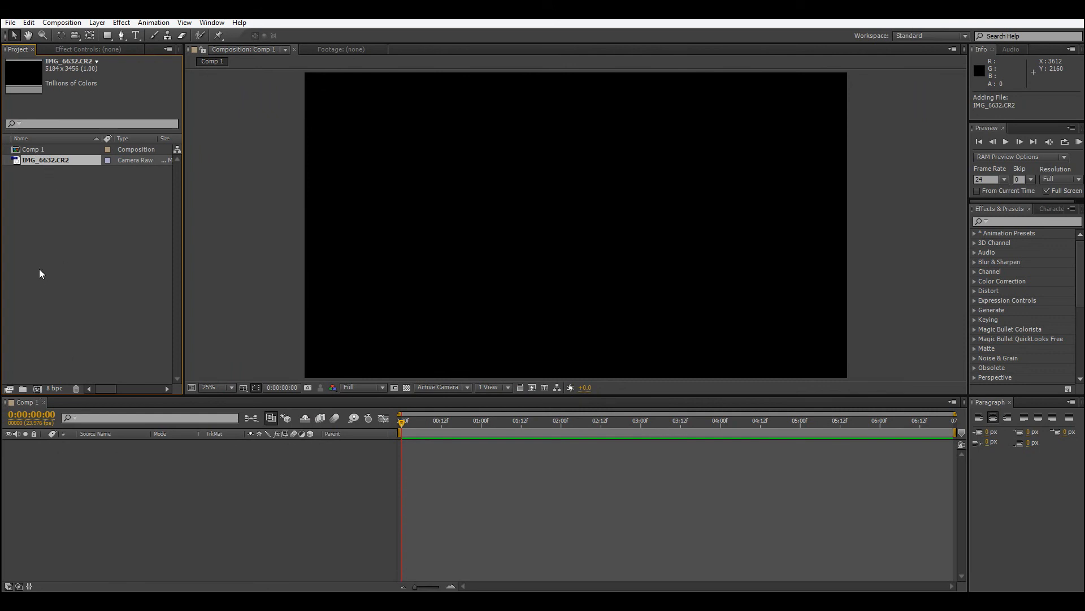
{"action": "mouse_move", "coordinate": [50, 403]}
{"action": "left_mouse_down"}
{"action": "mouse_move", "coordinate": [19, 379]}
{"action": "mouse_move", "coordinate": [38, 389]}
{"action": "left_mouse_up"}
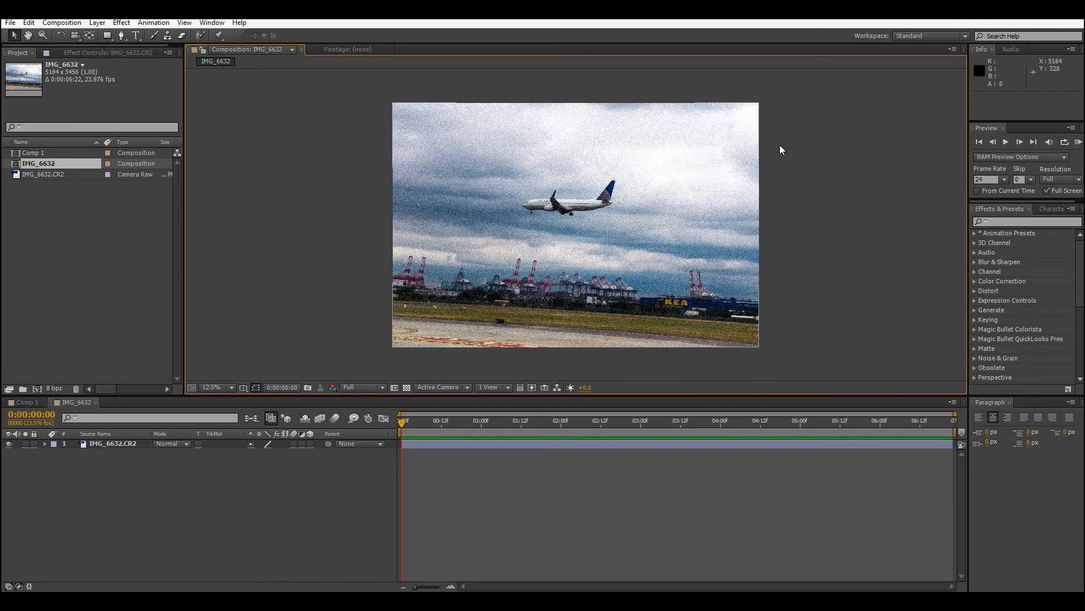
{"action": "scroll", "coordinate": [657, 226], "scroll_direction": "up", "scroll_amount": 4}
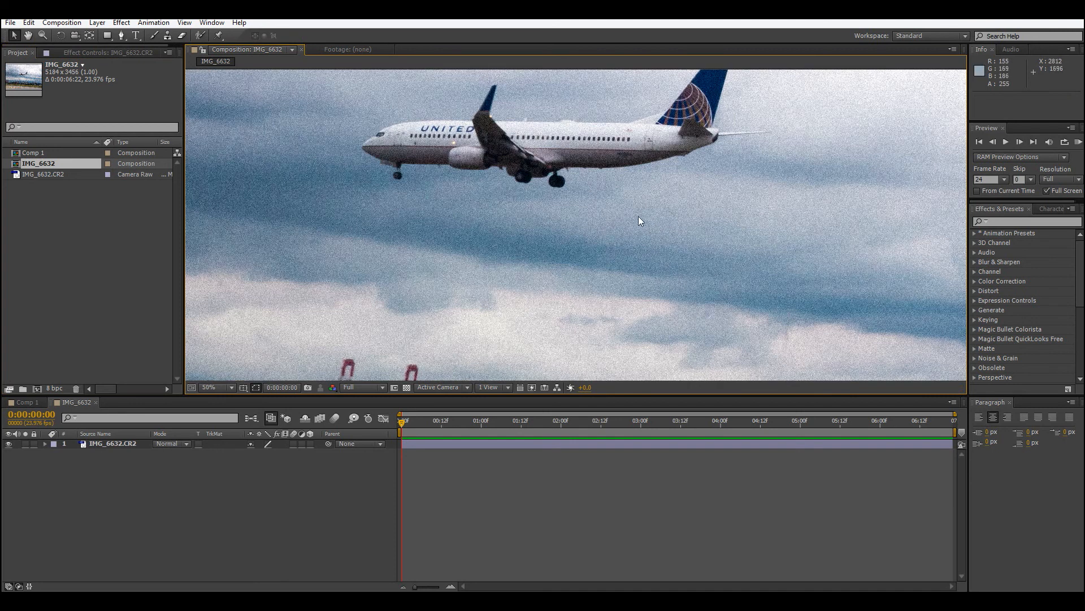